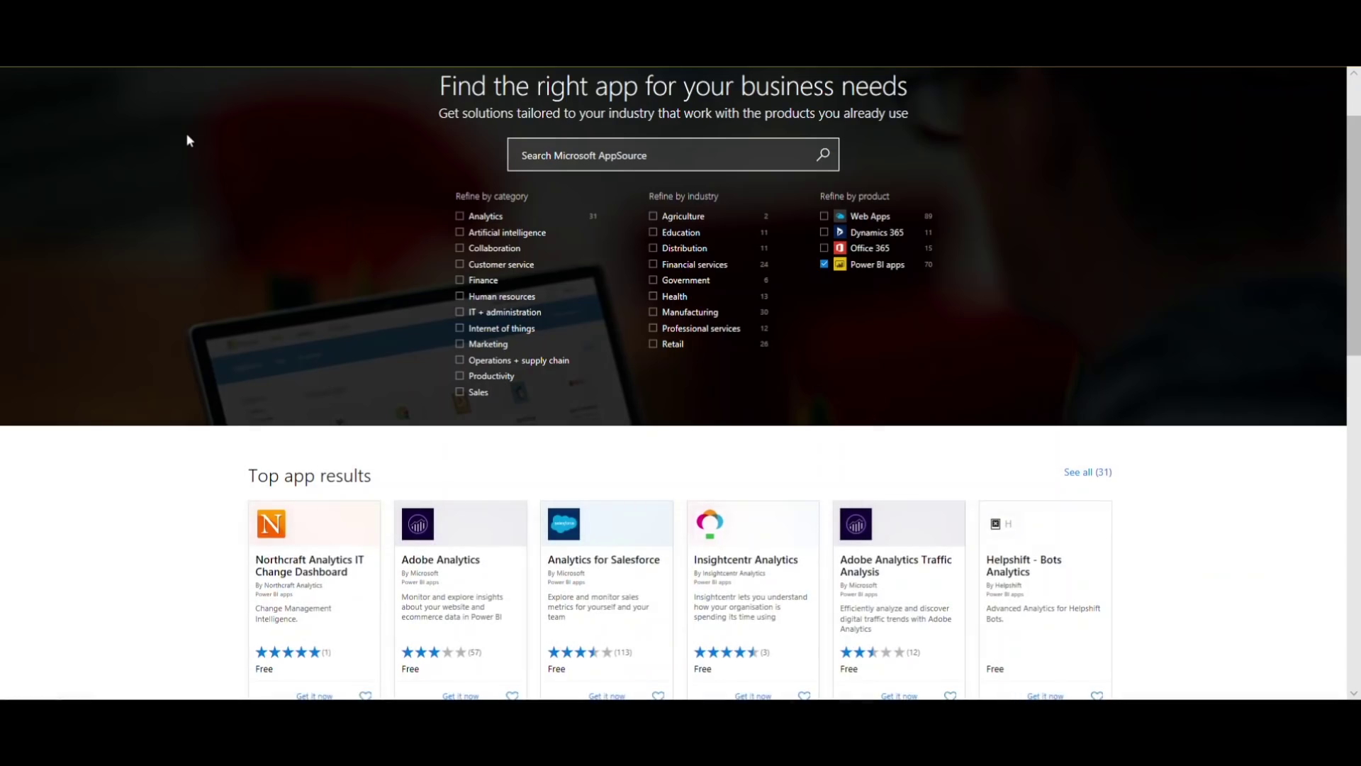
Open the Northcraft Analytics IT Change Dashboard details, then search the report fields for 'total'.
click(298, 533)
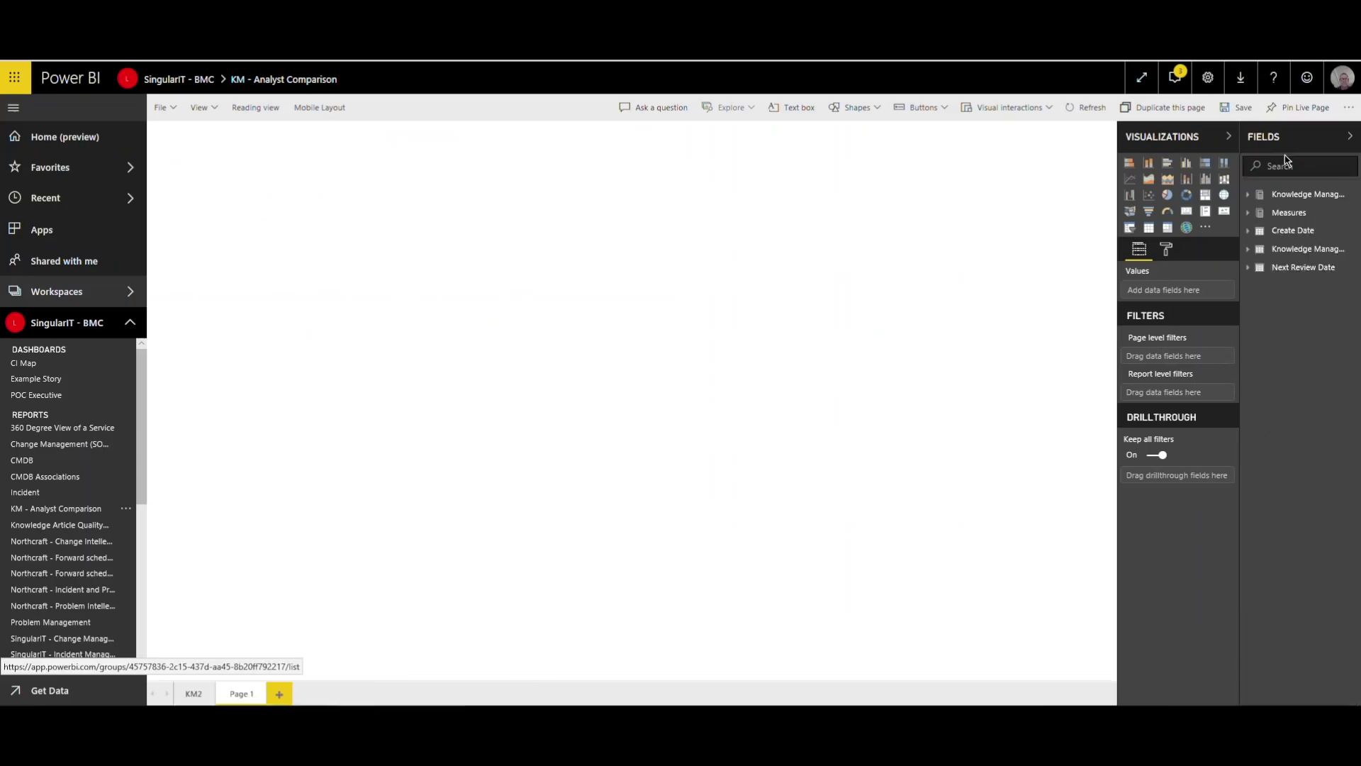
click(1286, 165)
text(total)
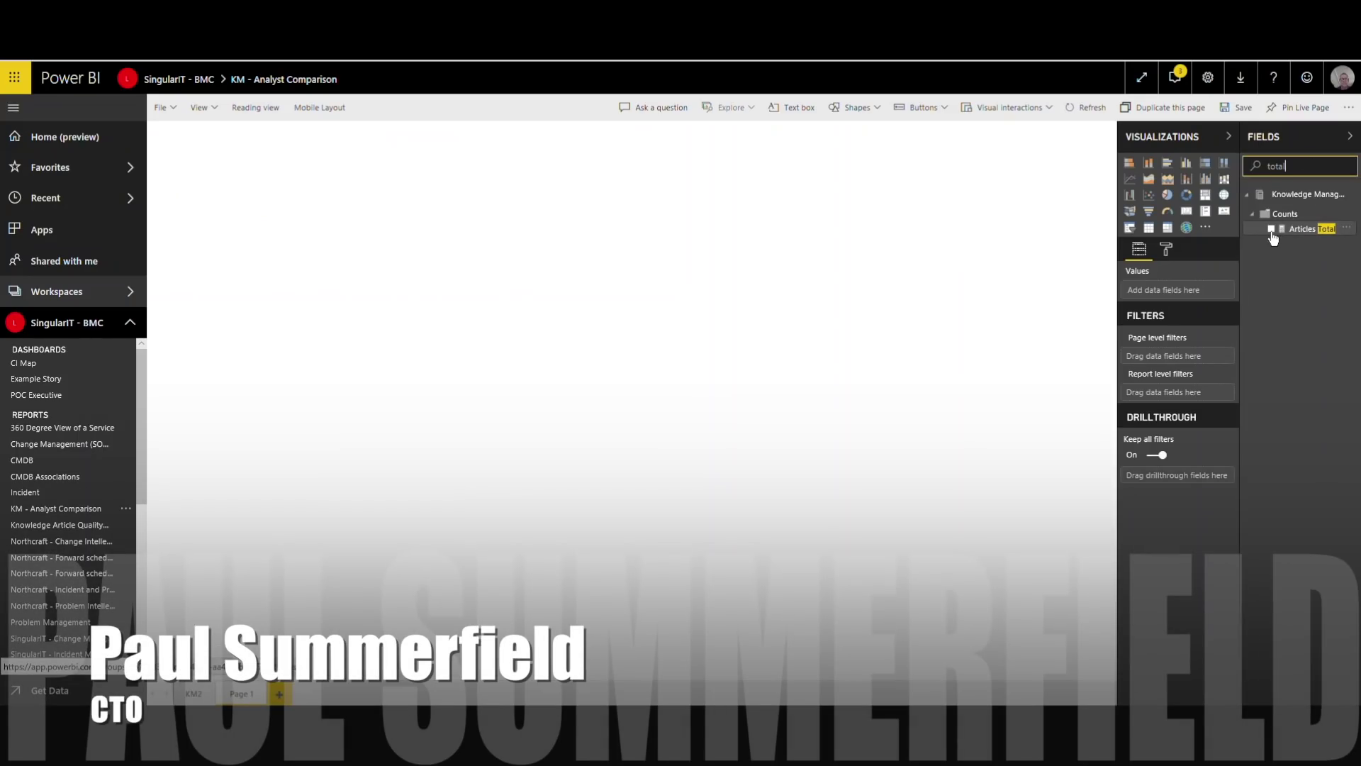
Add a card showing Articles Total (55.65K) and resize it wider and shorter.
click(1301, 231)
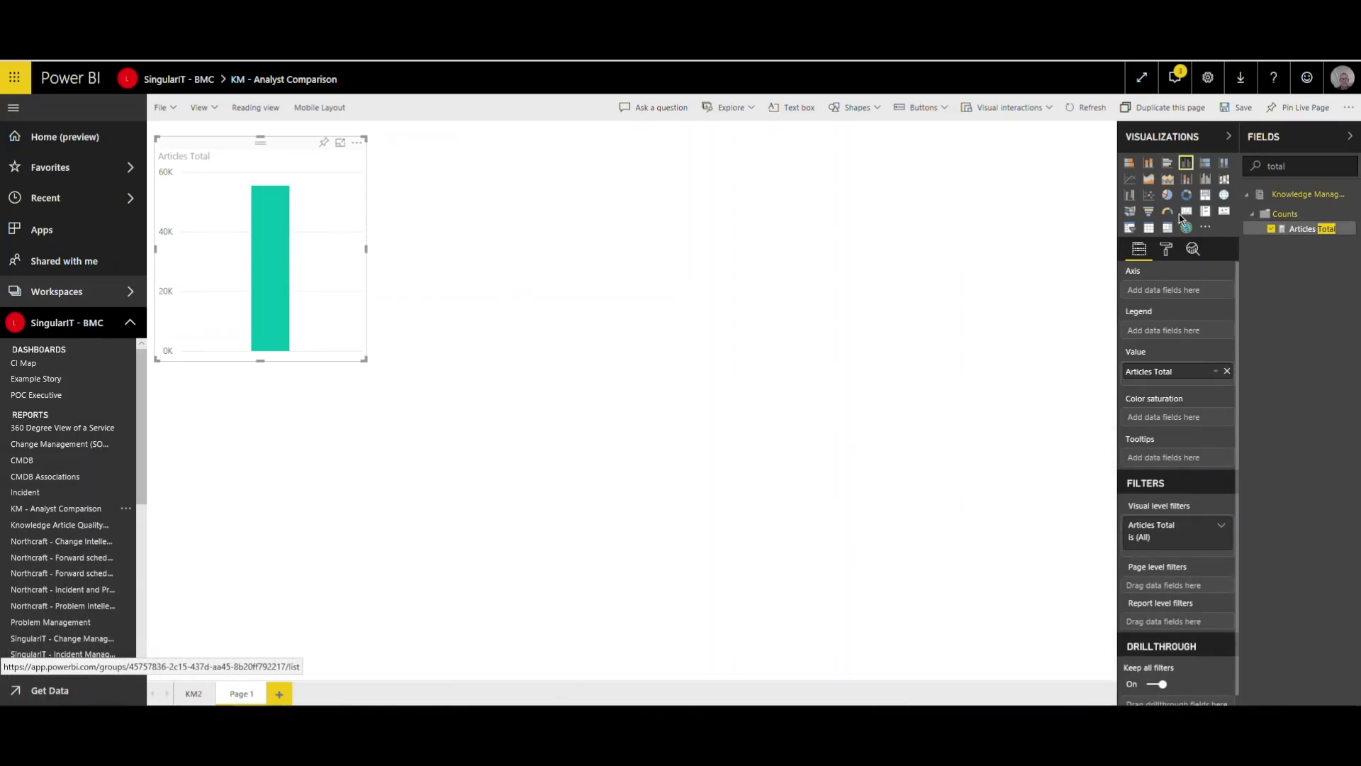
click(1187, 212)
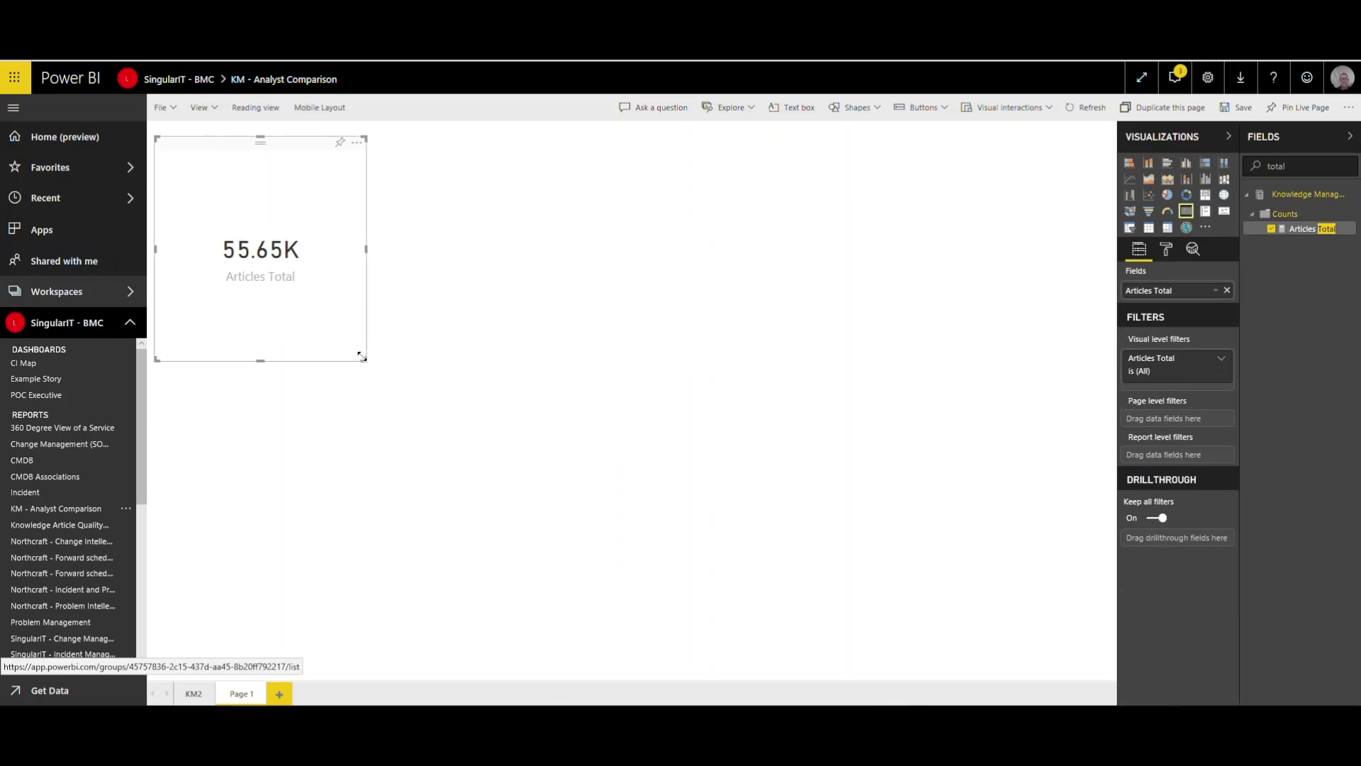
drag(365, 361, 395, 279)
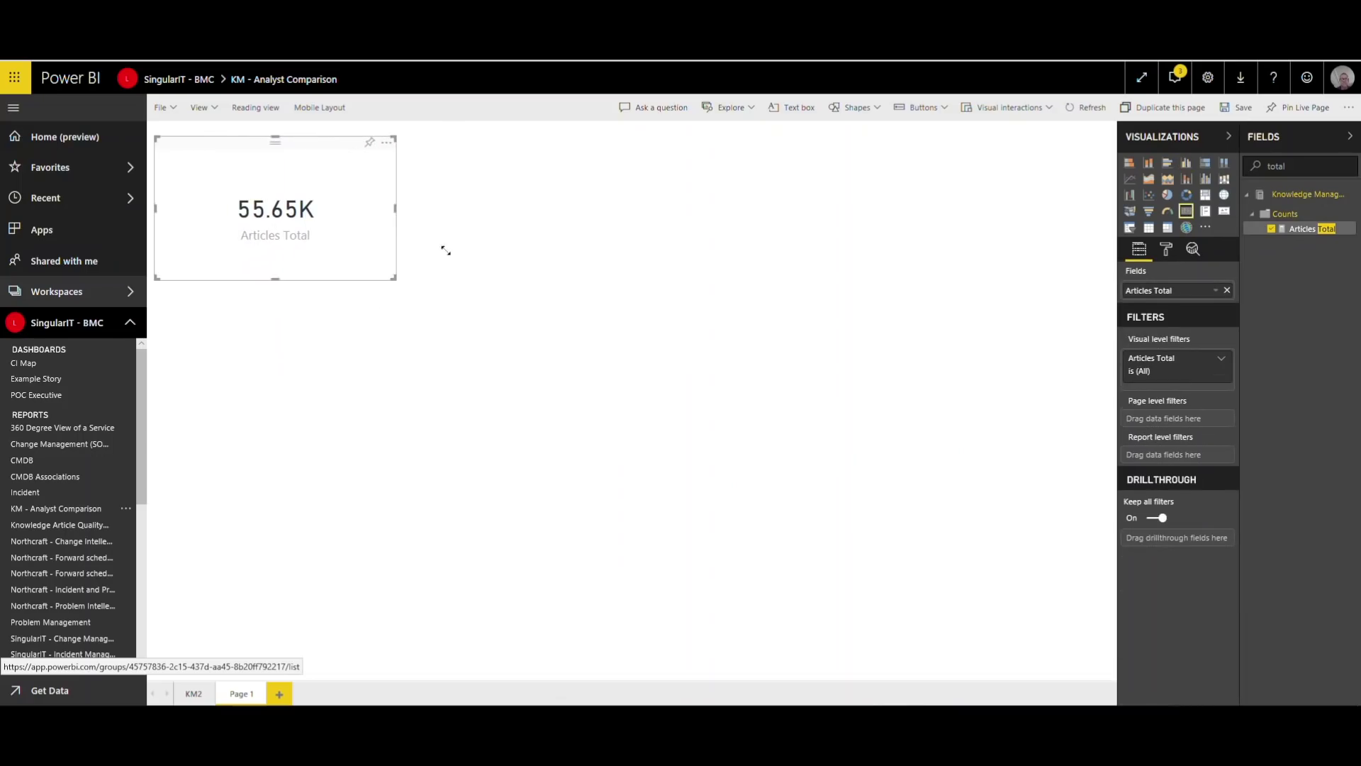
click(484, 217)
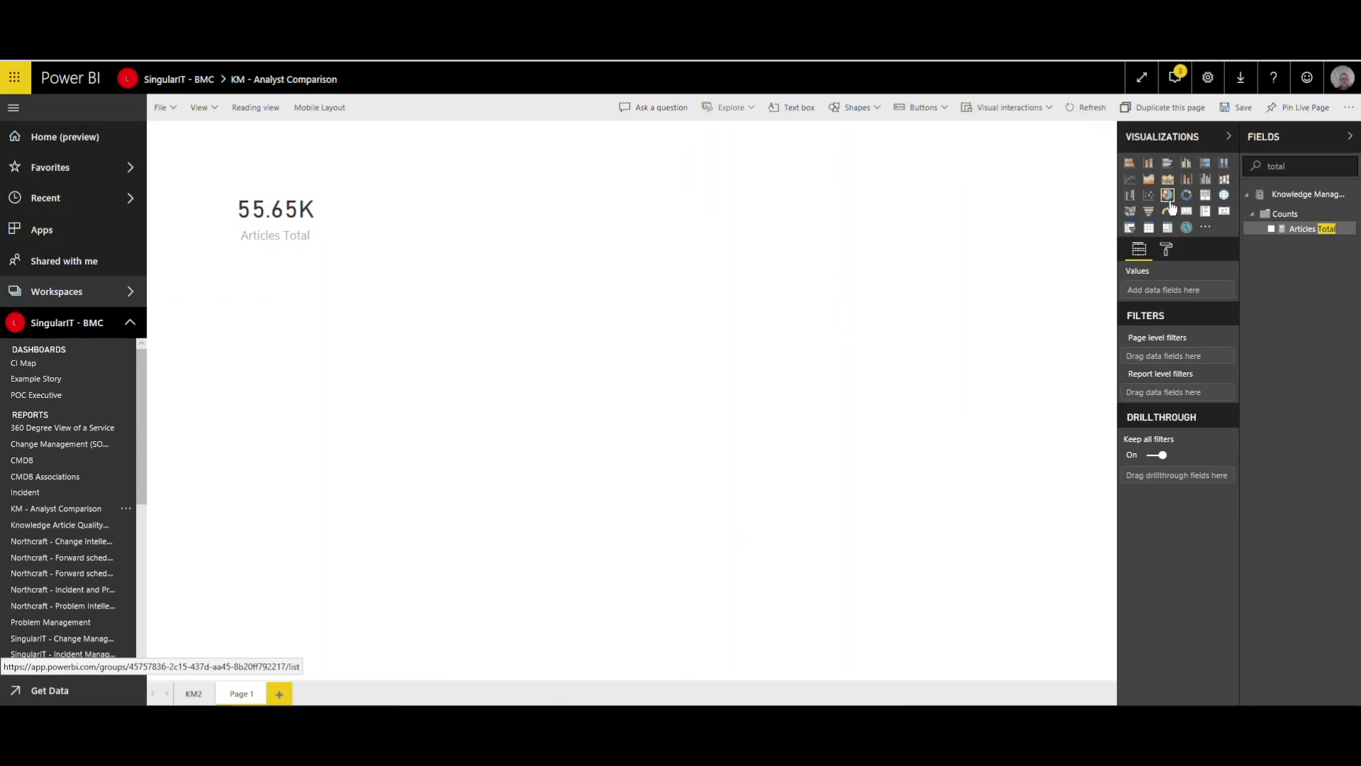
Add a gauge with Average Article Age as the value and its Goal as the target.
click(1167, 210)
double_click(1296, 166)
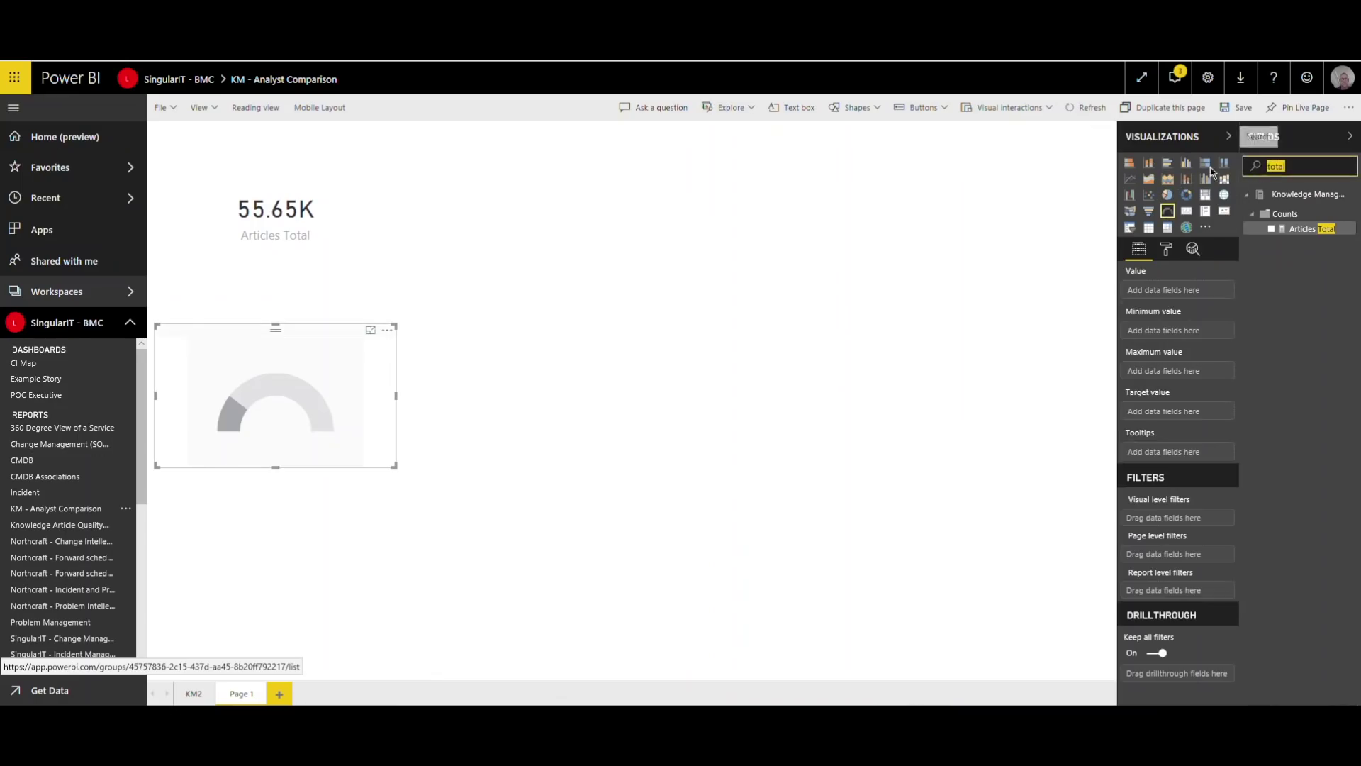
text(a)
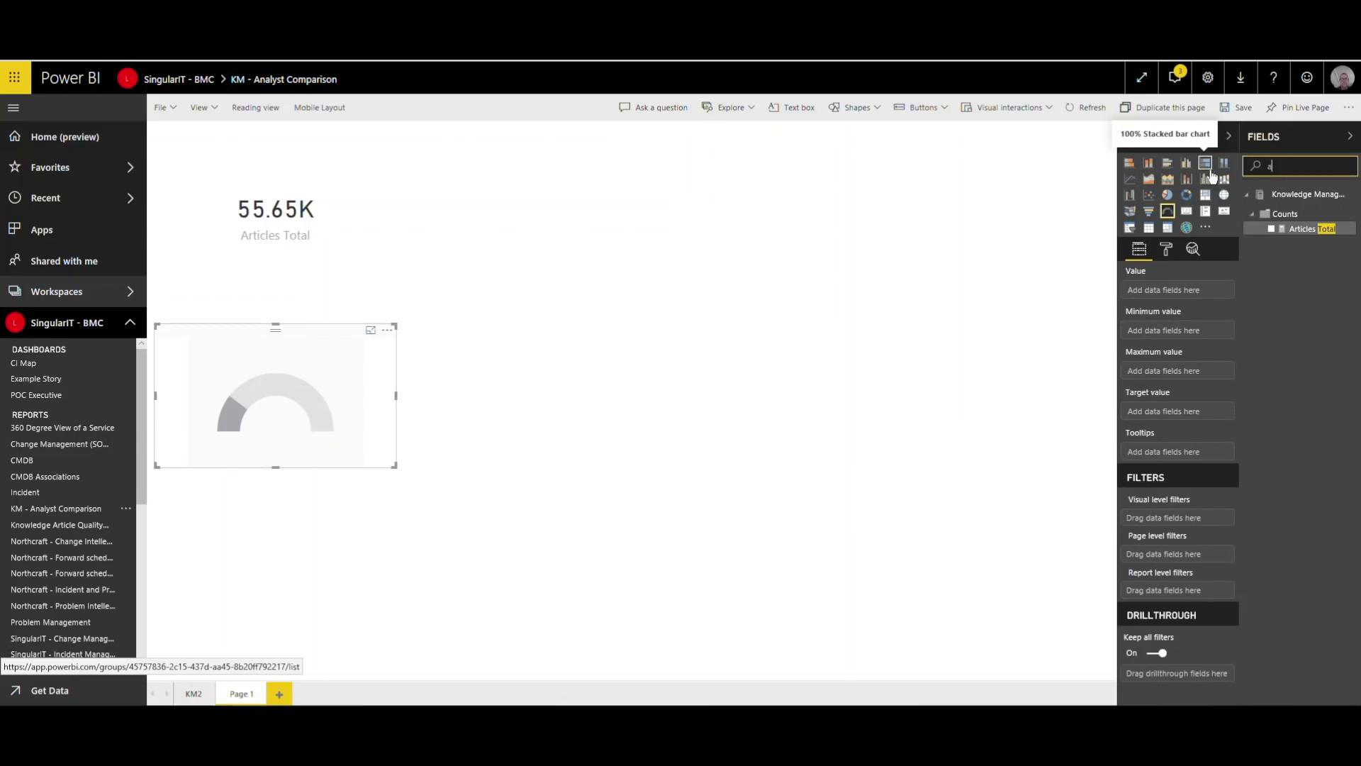
text(ge)
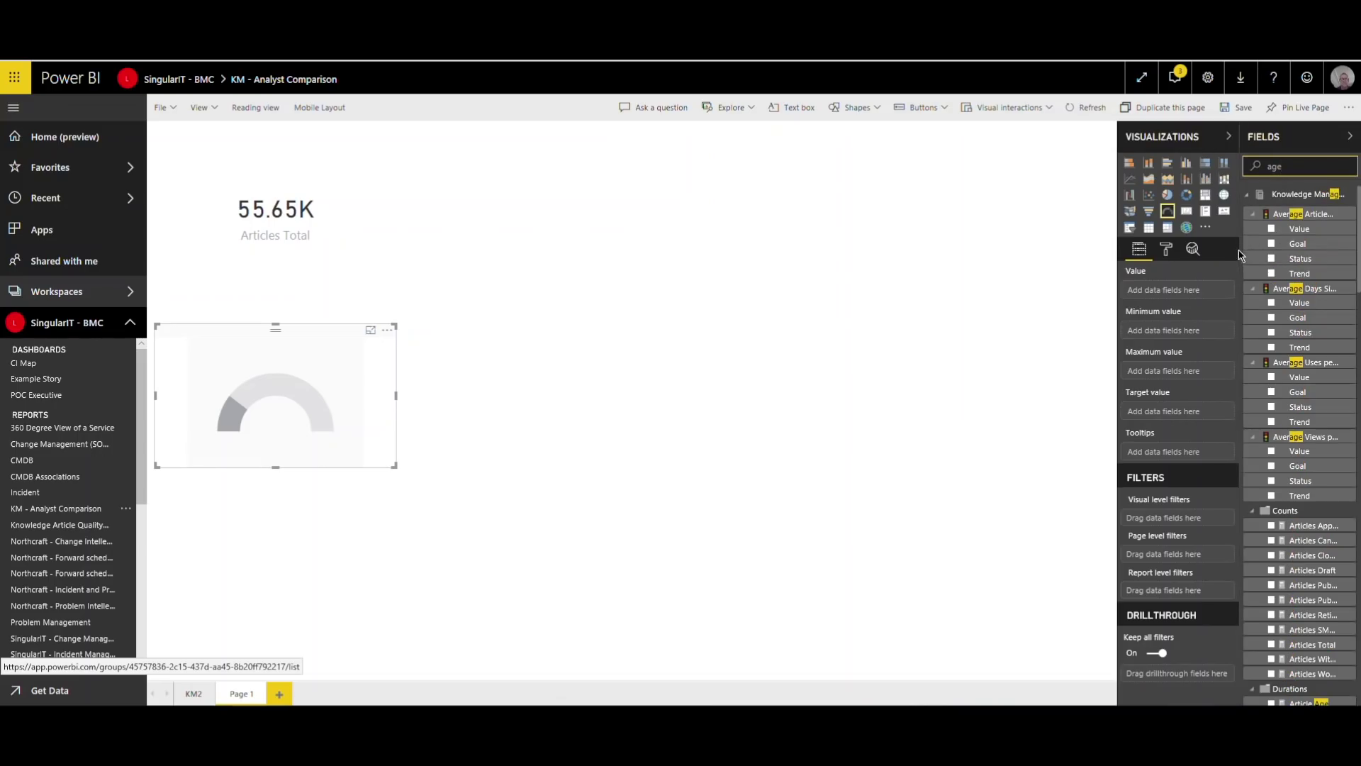
click(1241, 280)
drag(1241, 280, 1179, 273)
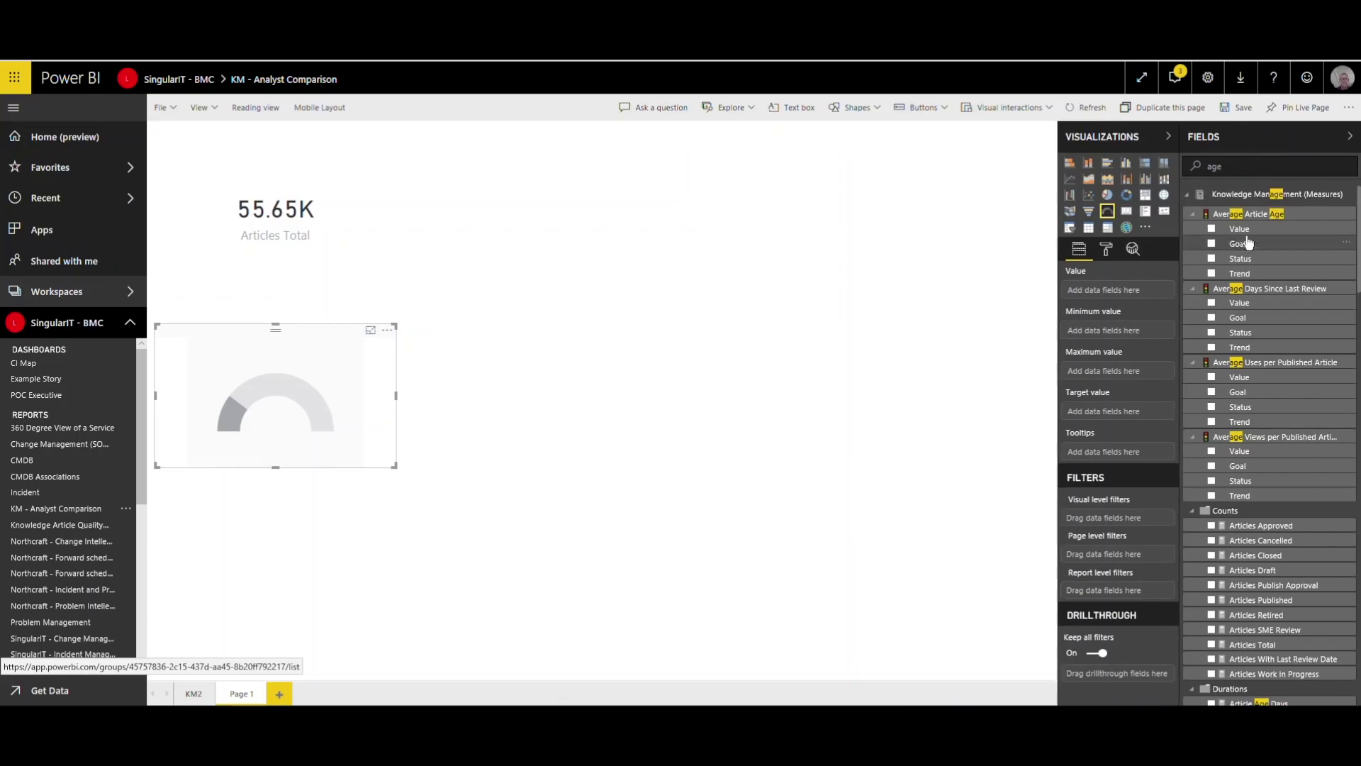
click(1211, 229)
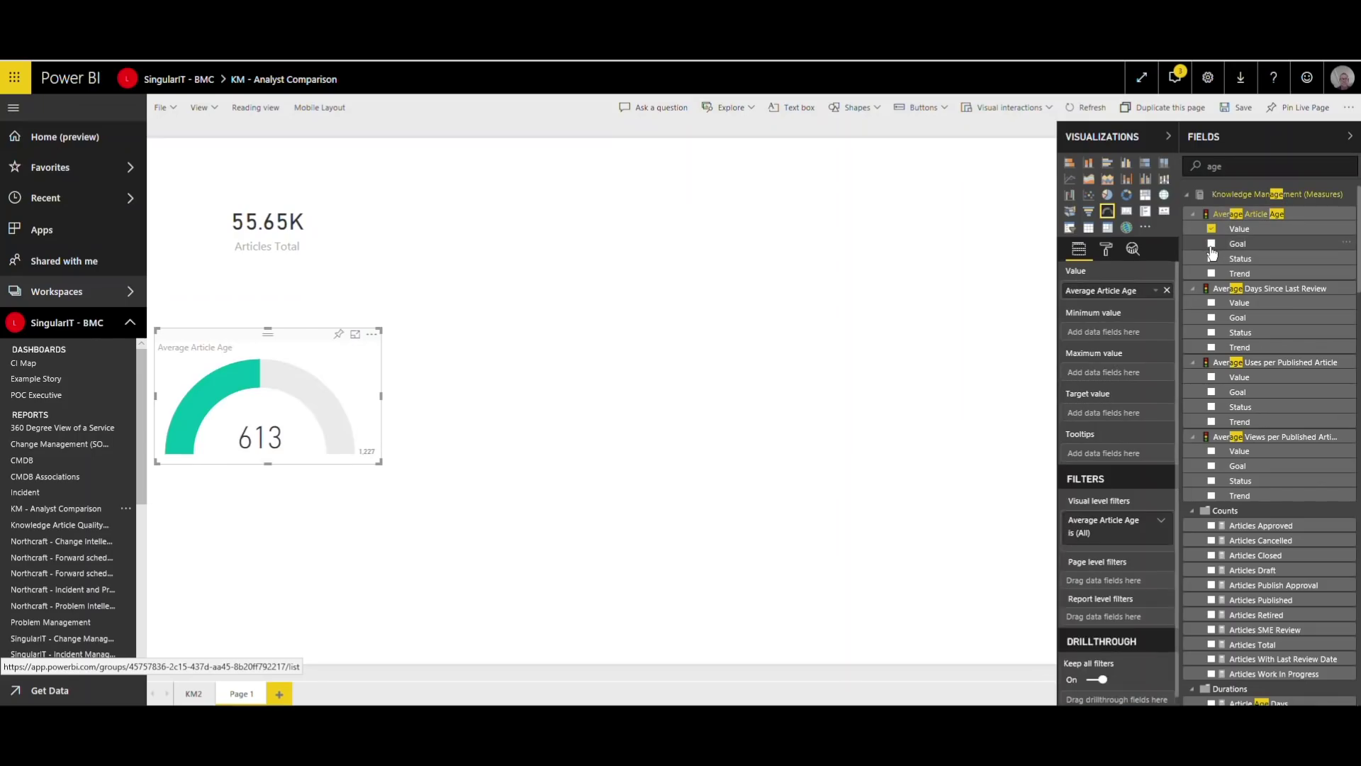
click(1211, 247)
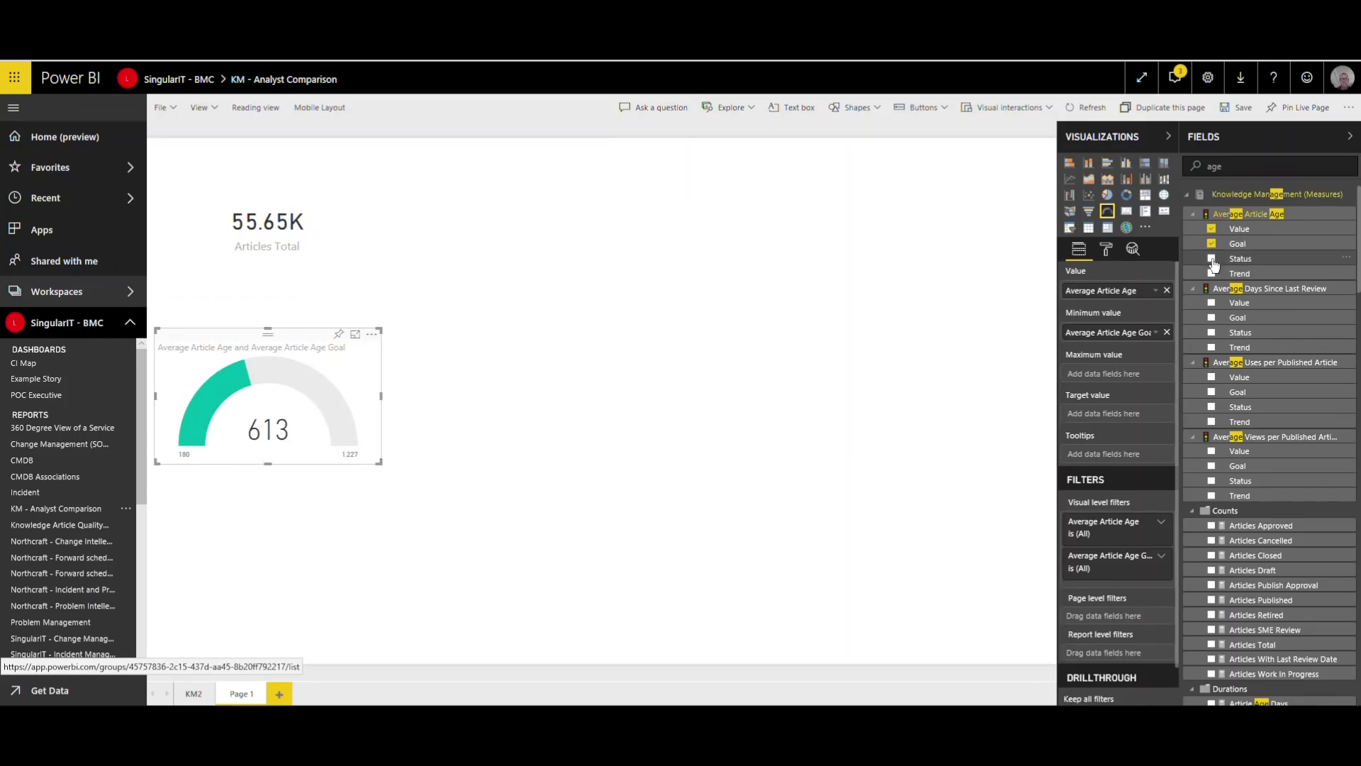
click(1212, 261)
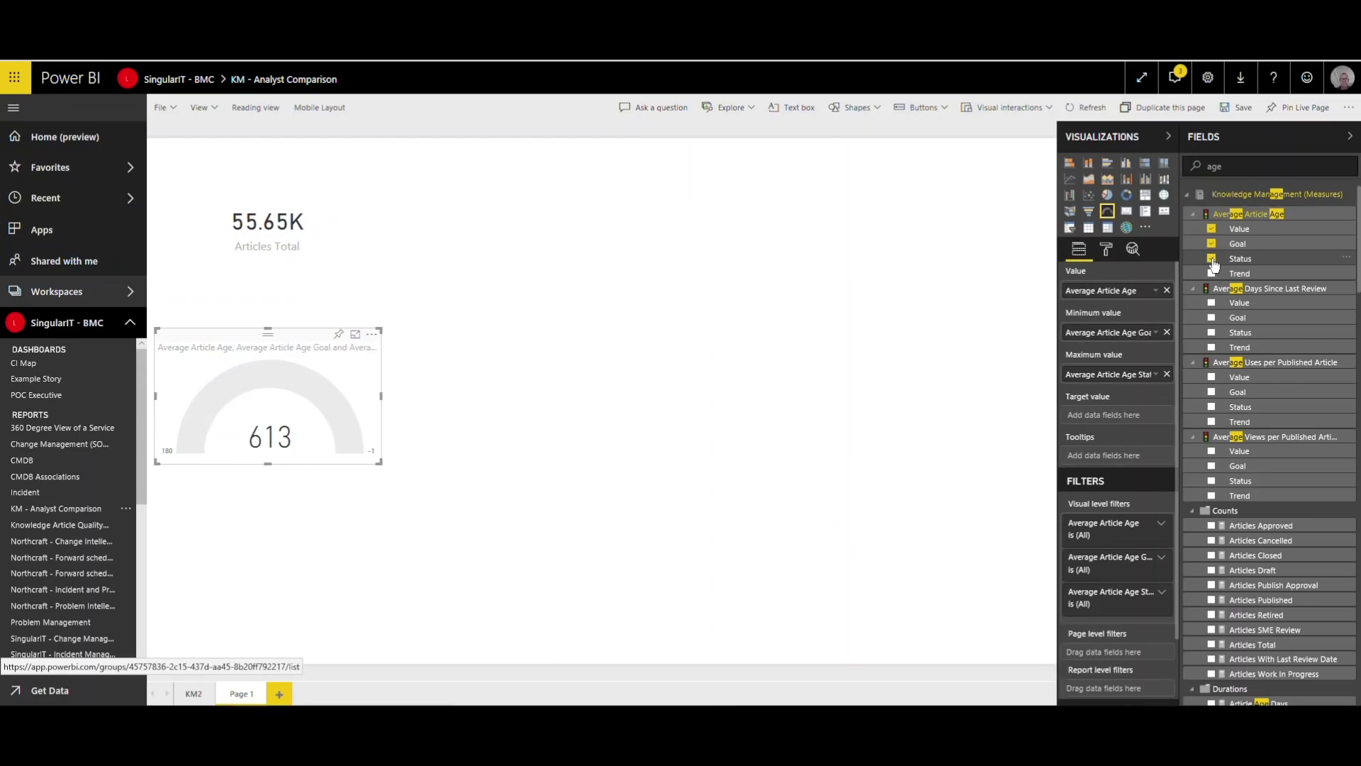
click(1212, 259)
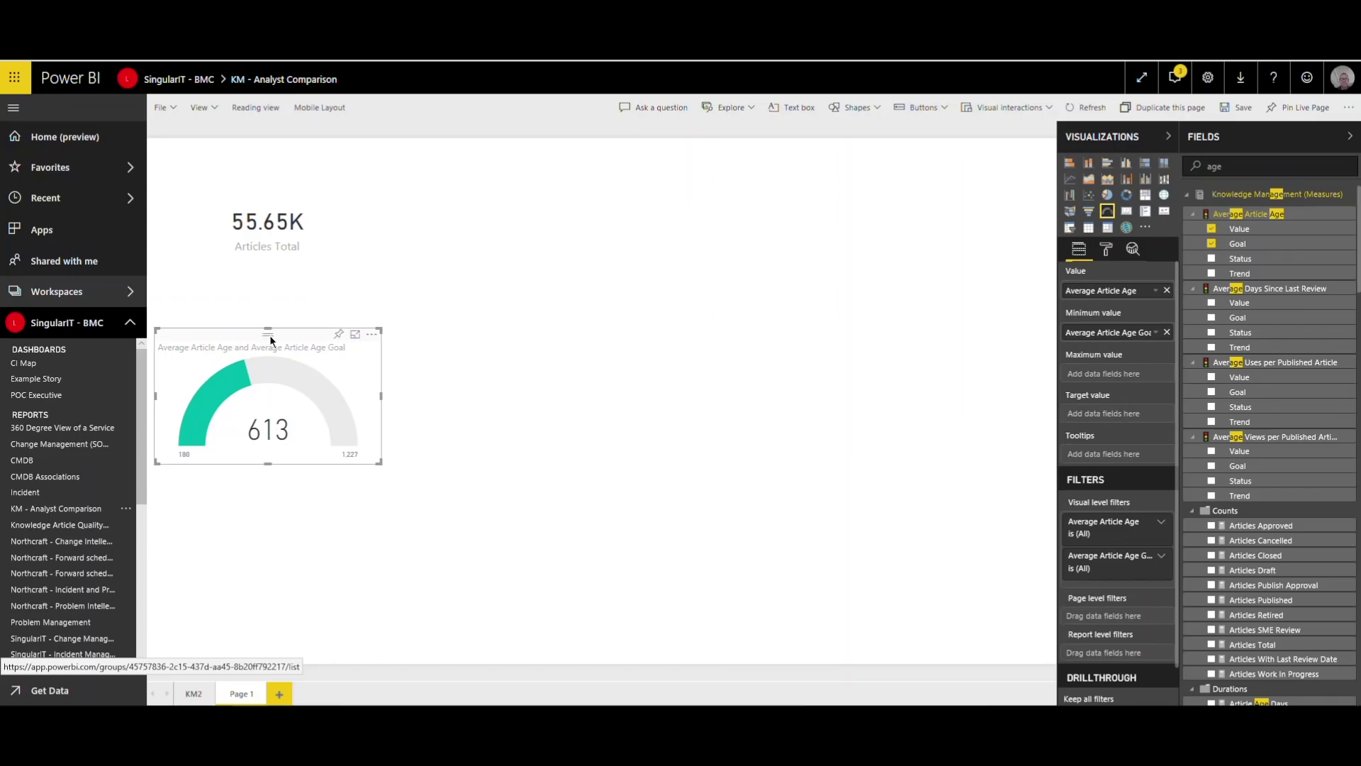
Move the gauge to the top of the page beside the 55.65K card.
drag(326, 447, 590, 293)
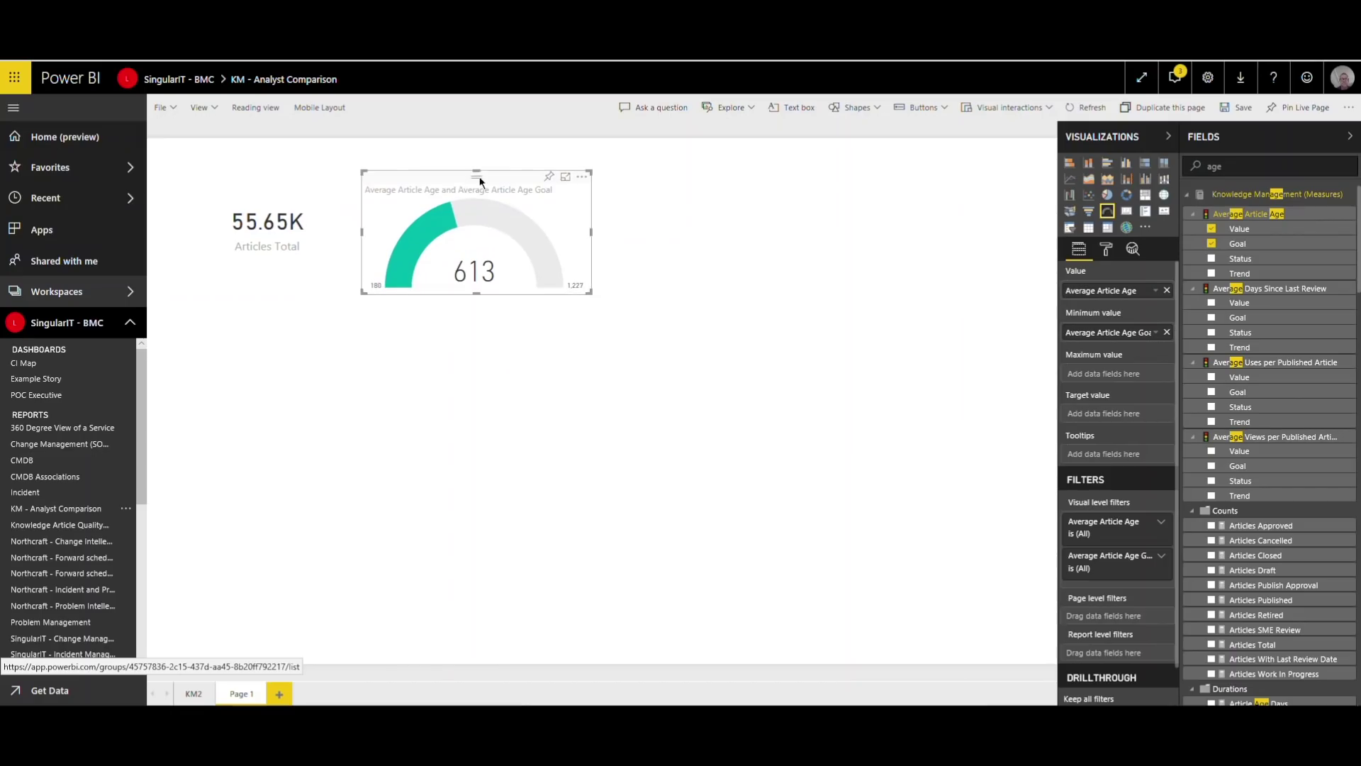
mouse_move(479, 179)
mouse_down()
mouse_move(494, 155)
mouse_move(488, 165)
mouse_up()
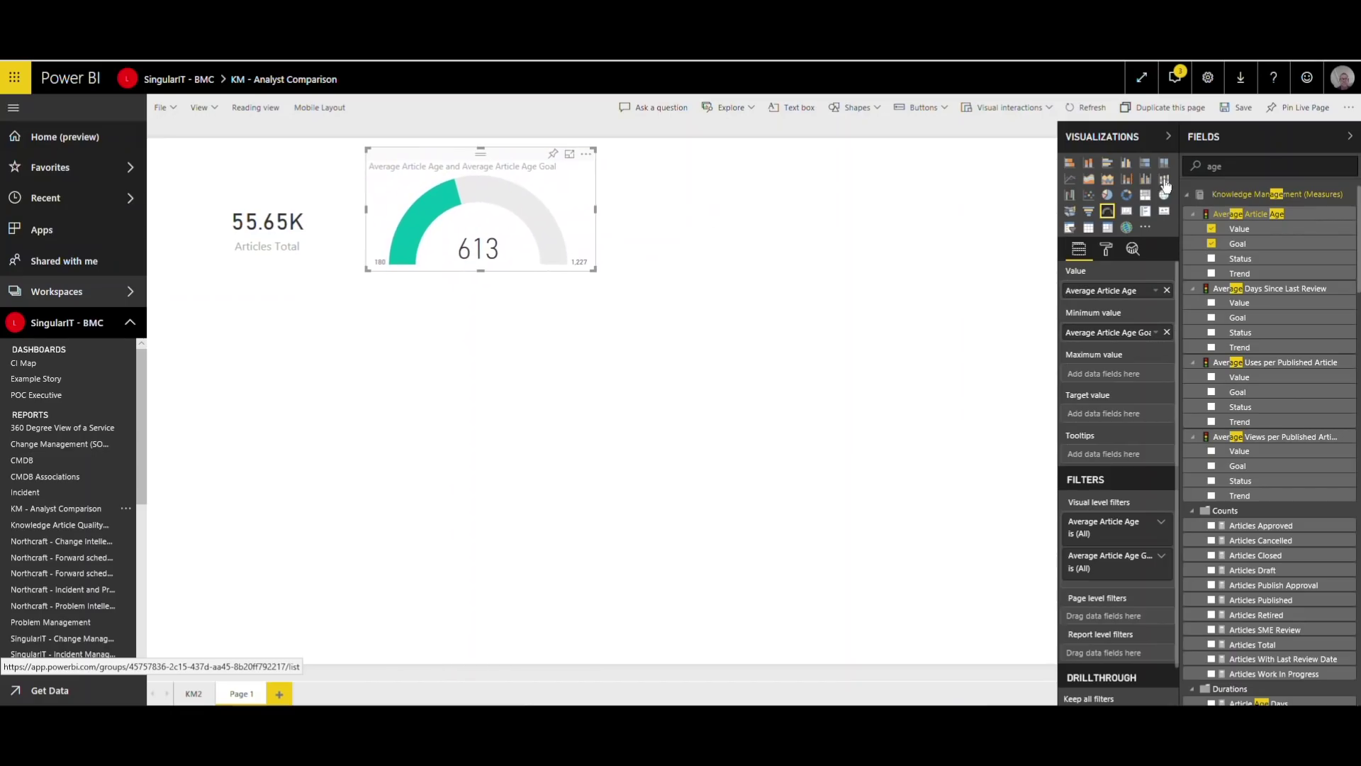
key(Escape)
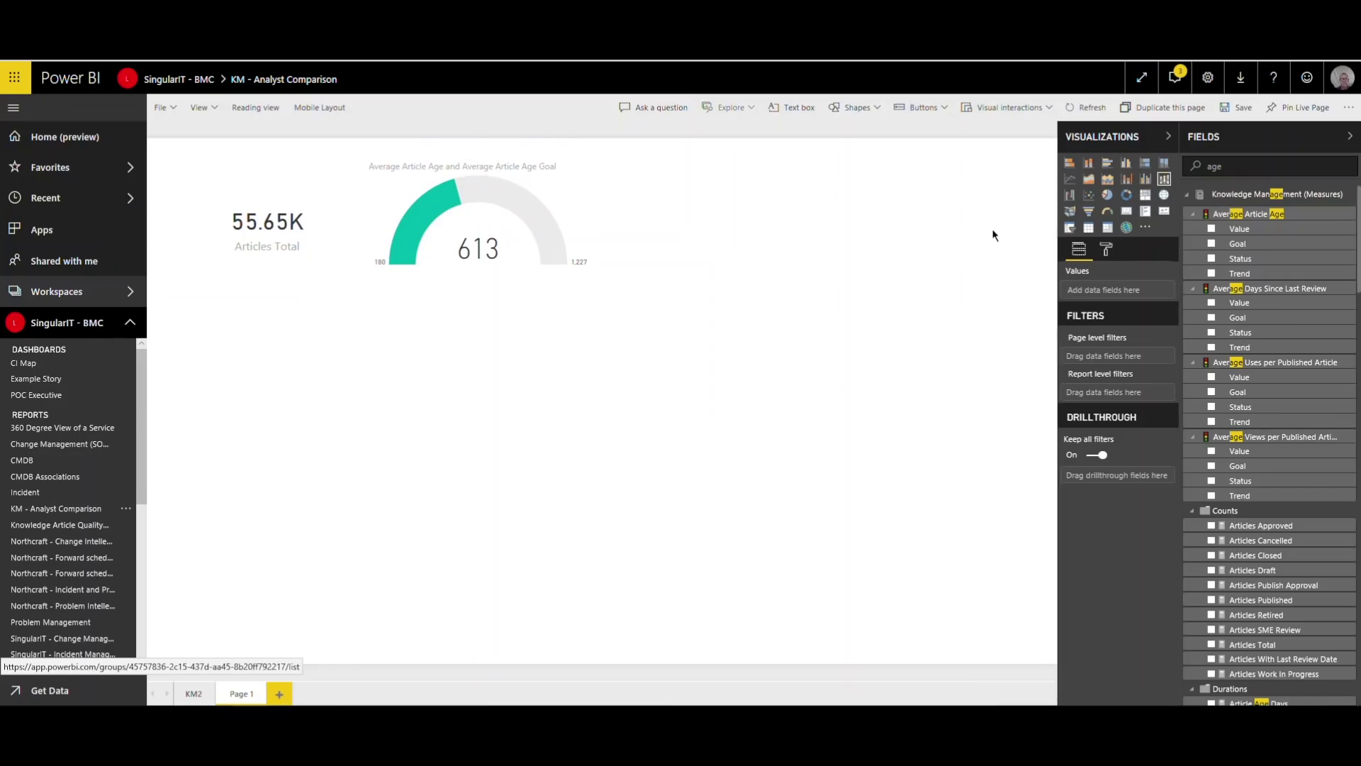
Add a ribbon chart of Views with Product Categorization Tier 3 as the legend.
click(1164, 178)
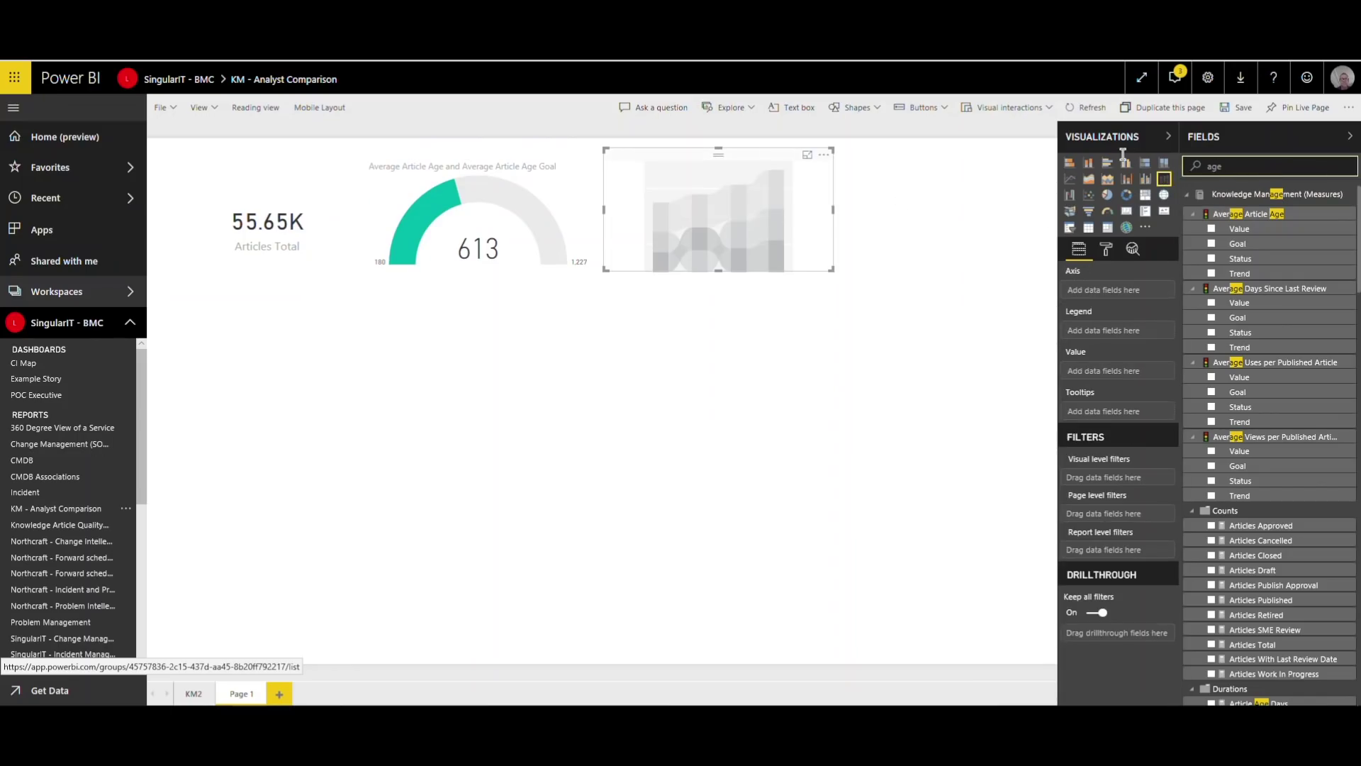
key(ctrl+a)
text(v)
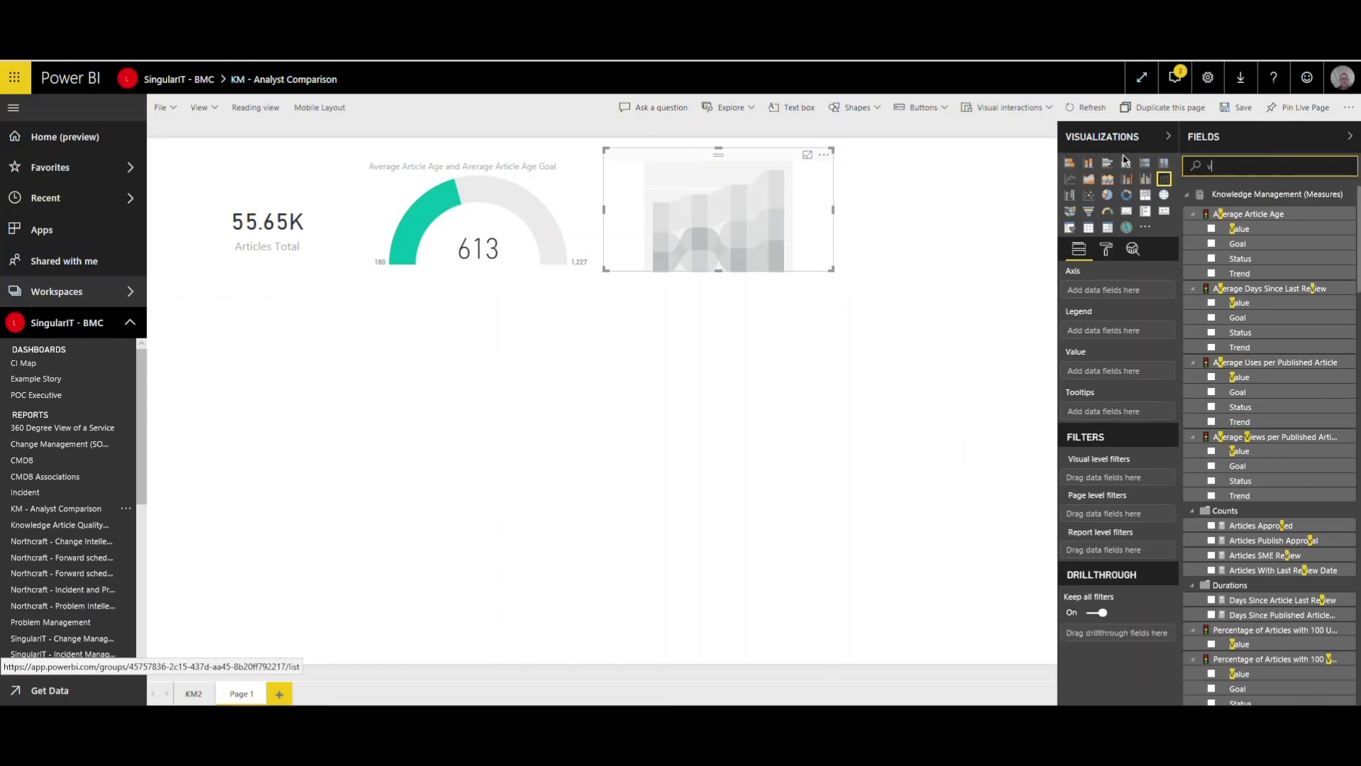
text(iews)
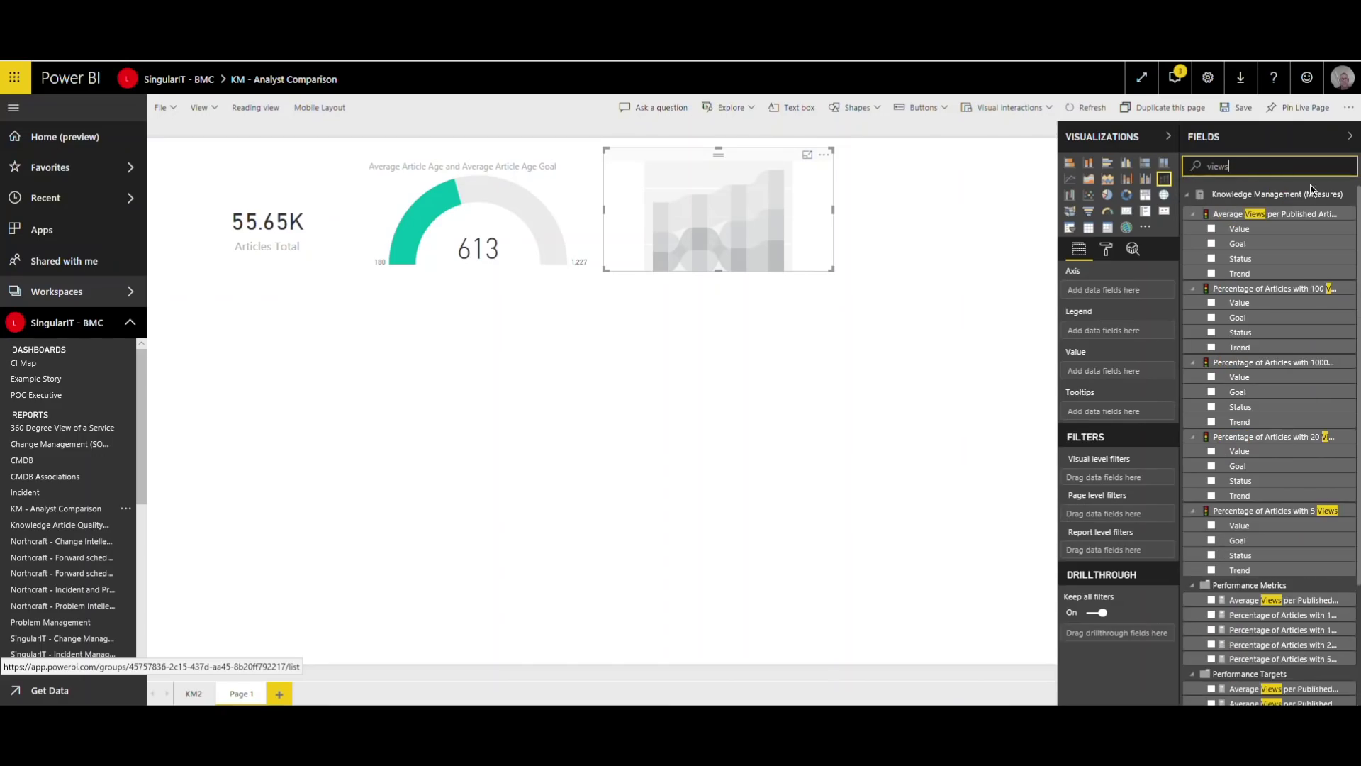
scroll(1212, 652, down, 2)
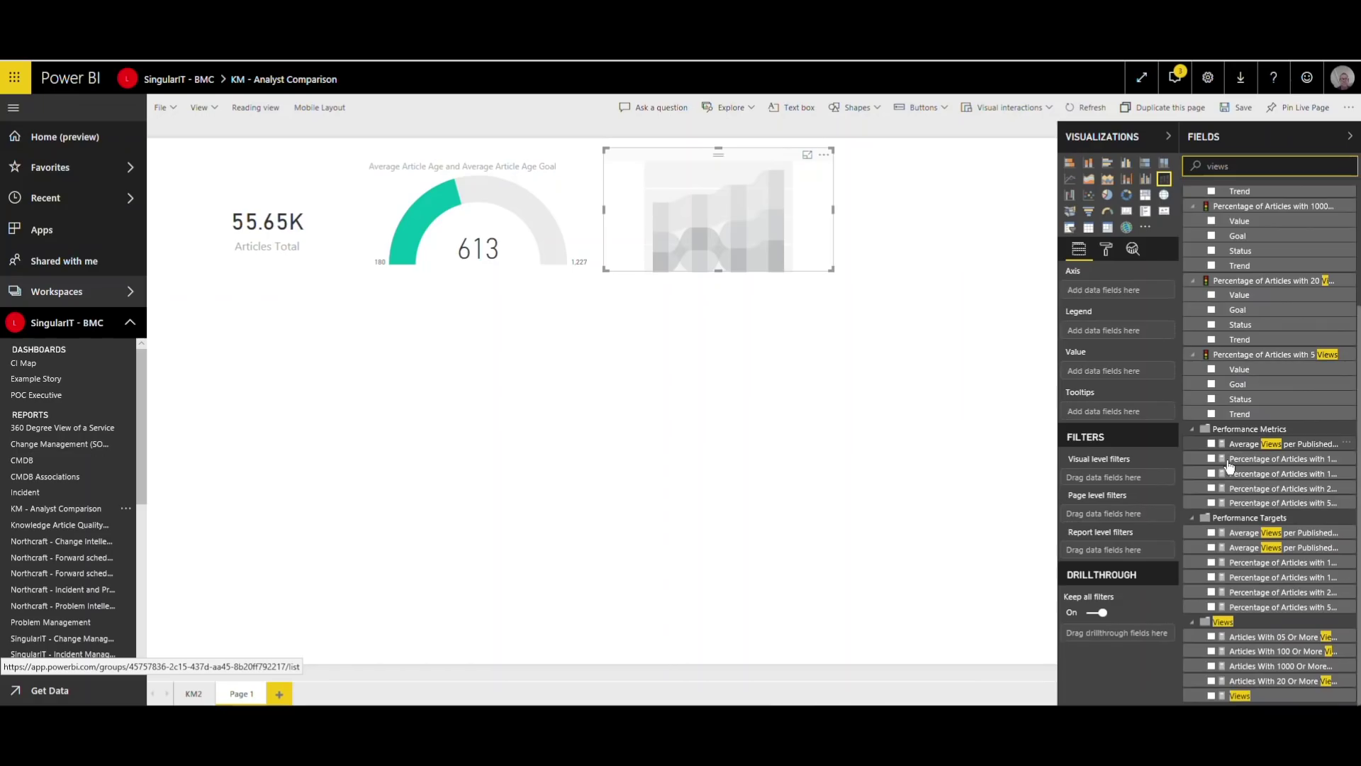
click(1211, 696)
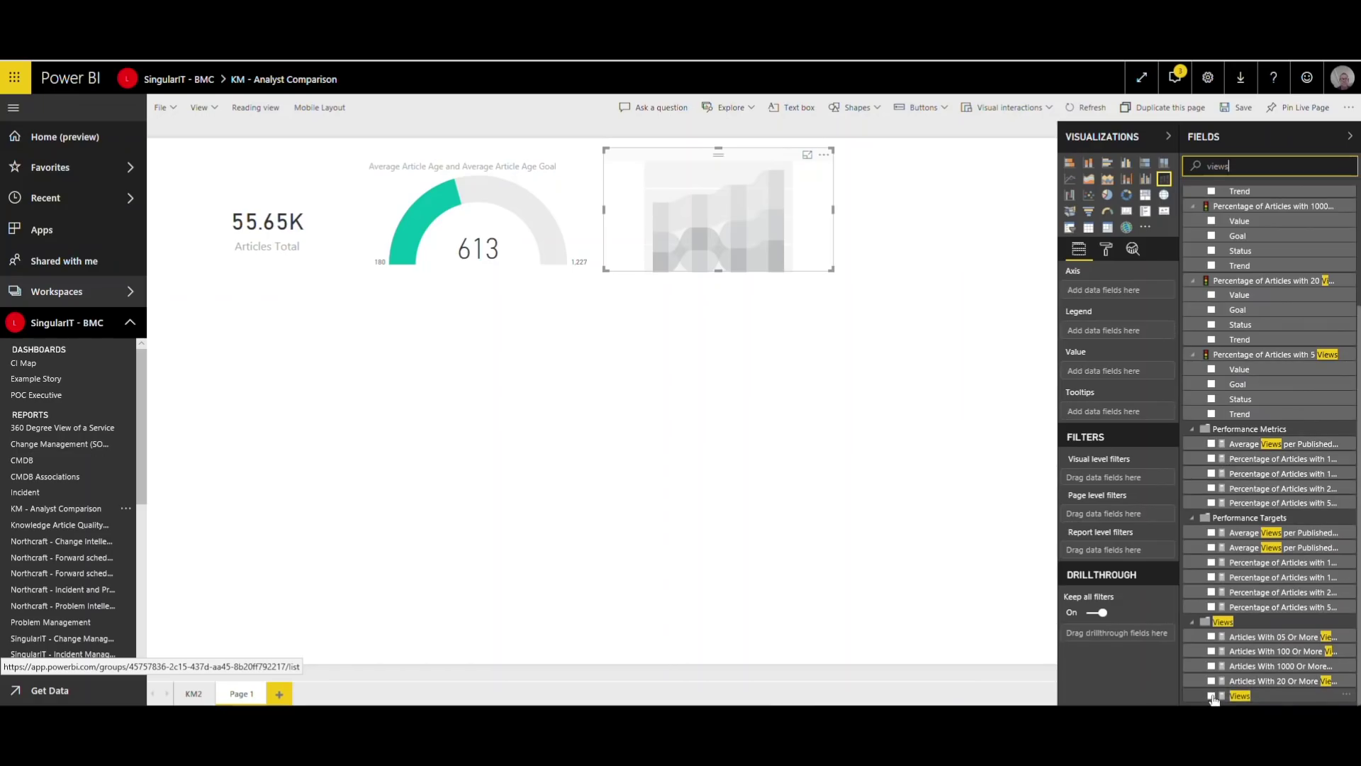
double_click(1239, 167)
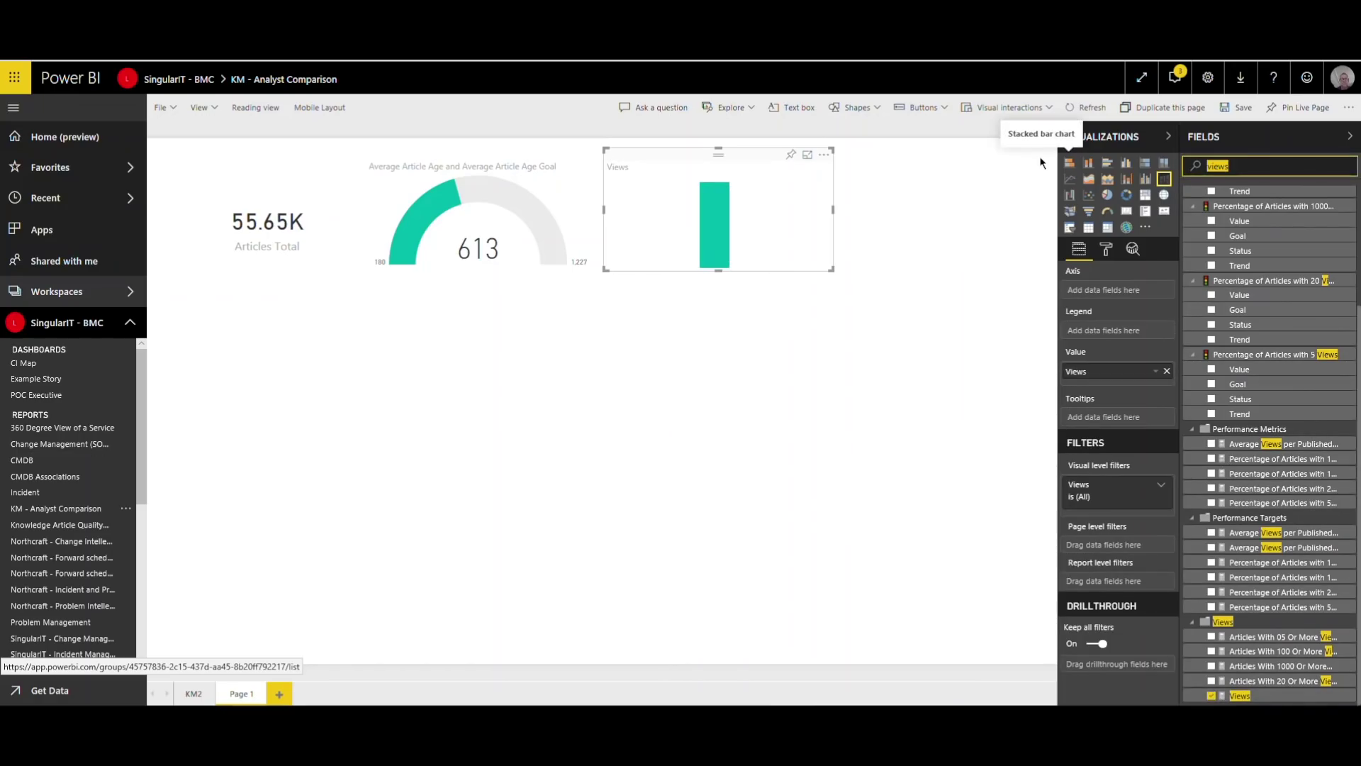
text(tier 3)
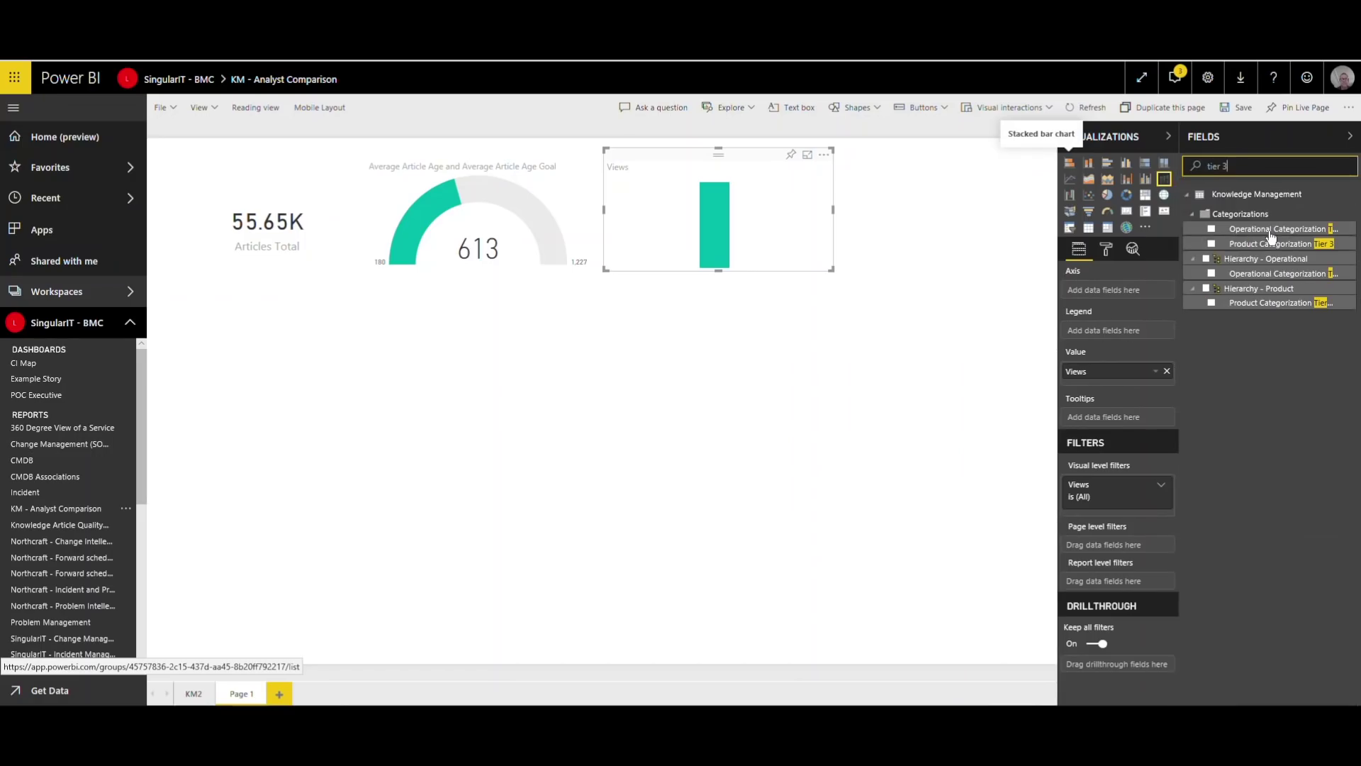
click(1211, 244)
drag(1130, 293, 1127, 331)
Put Day Of Week on the ribbon chart's axis and widen the chart to the right.
click(1252, 166)
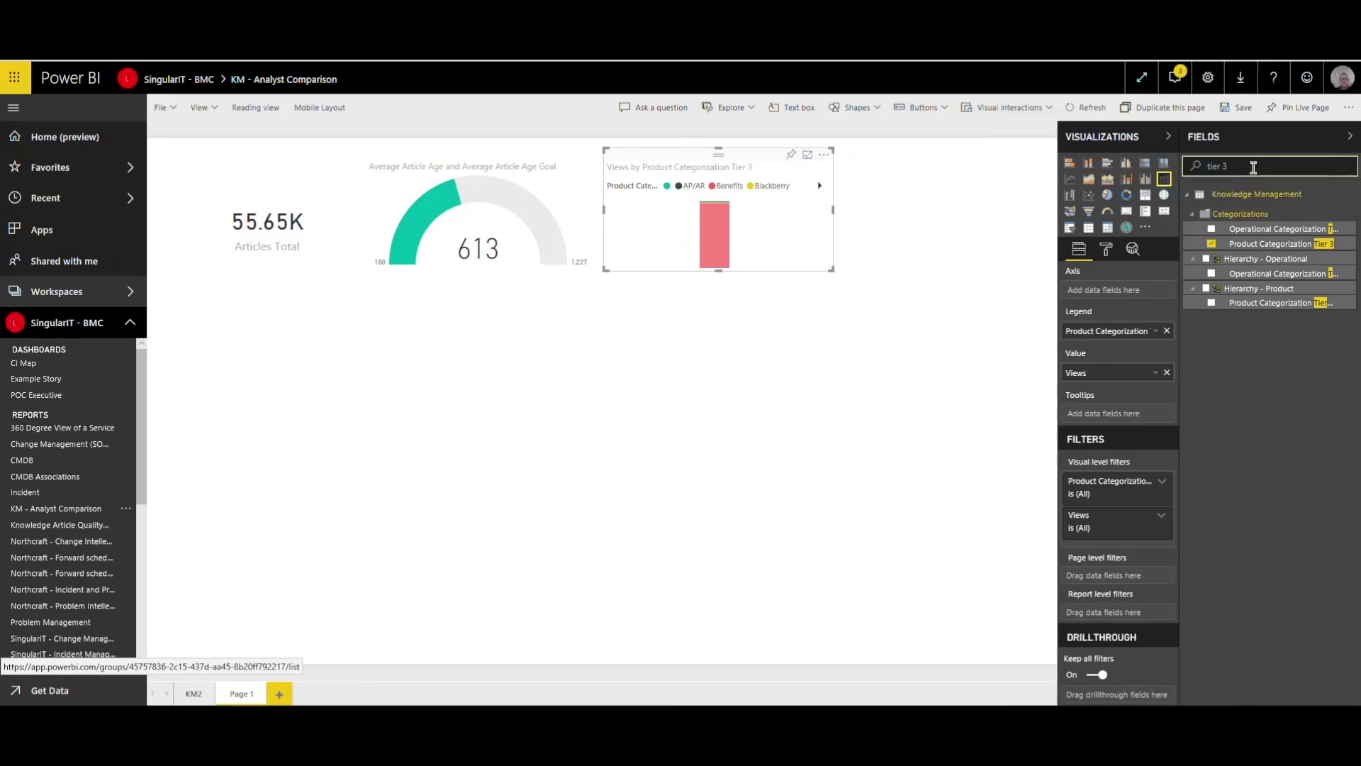
text(d)
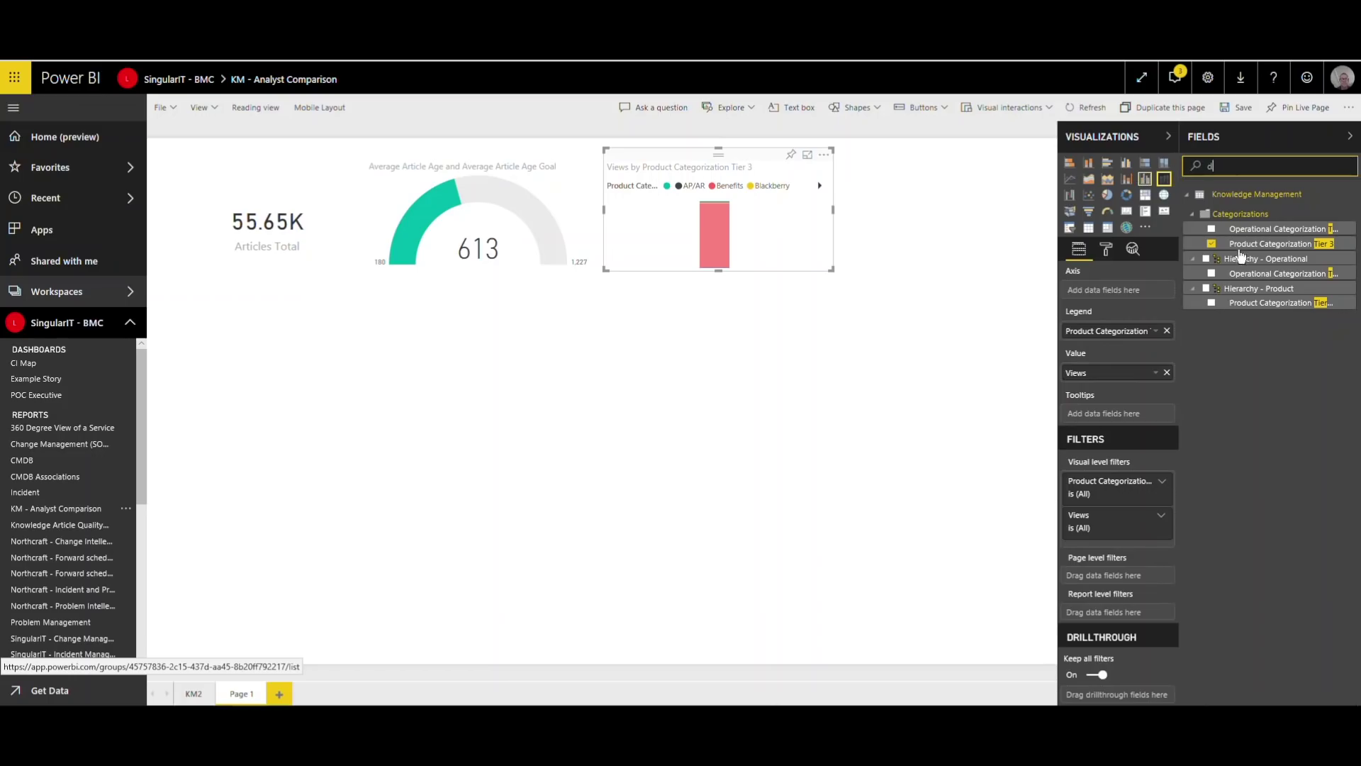
text(a)
scroll(1233, 293, down, 3)
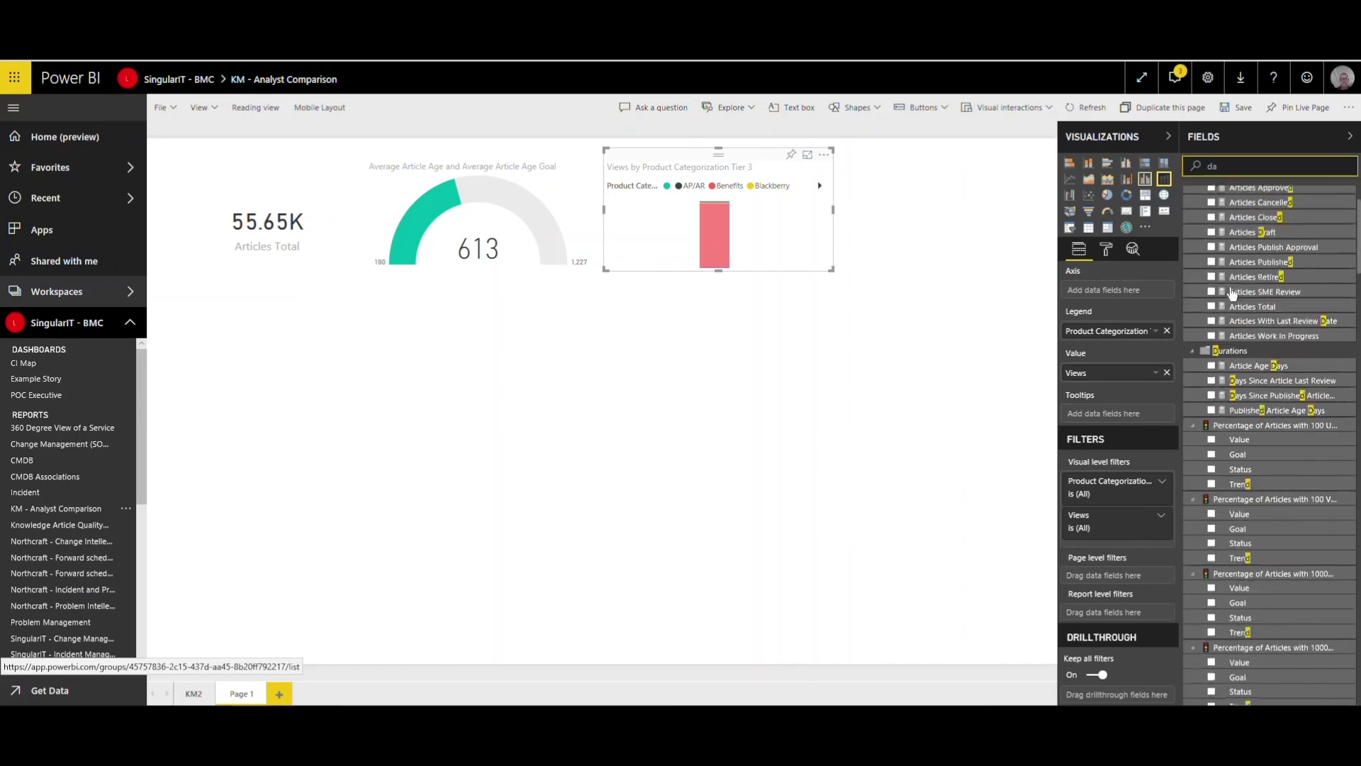
text(y)
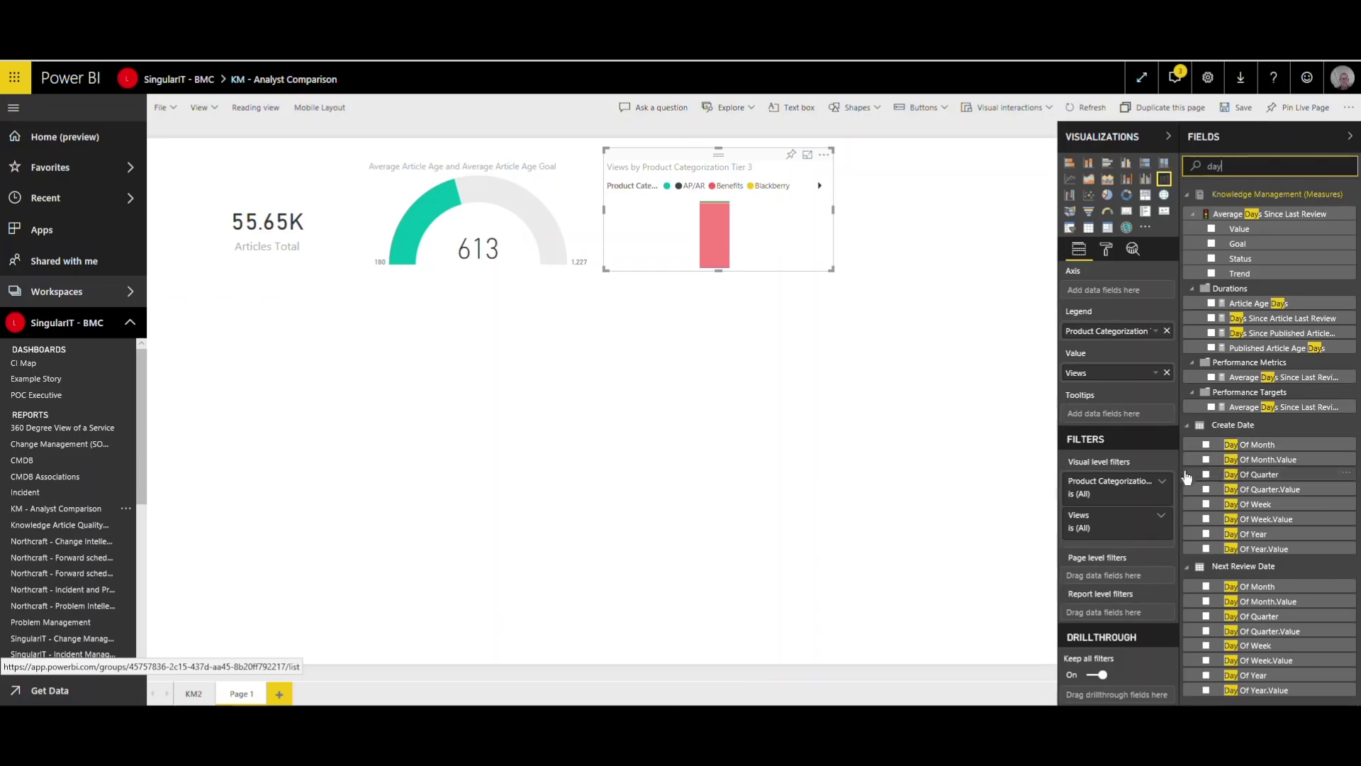
click(1208, 509)
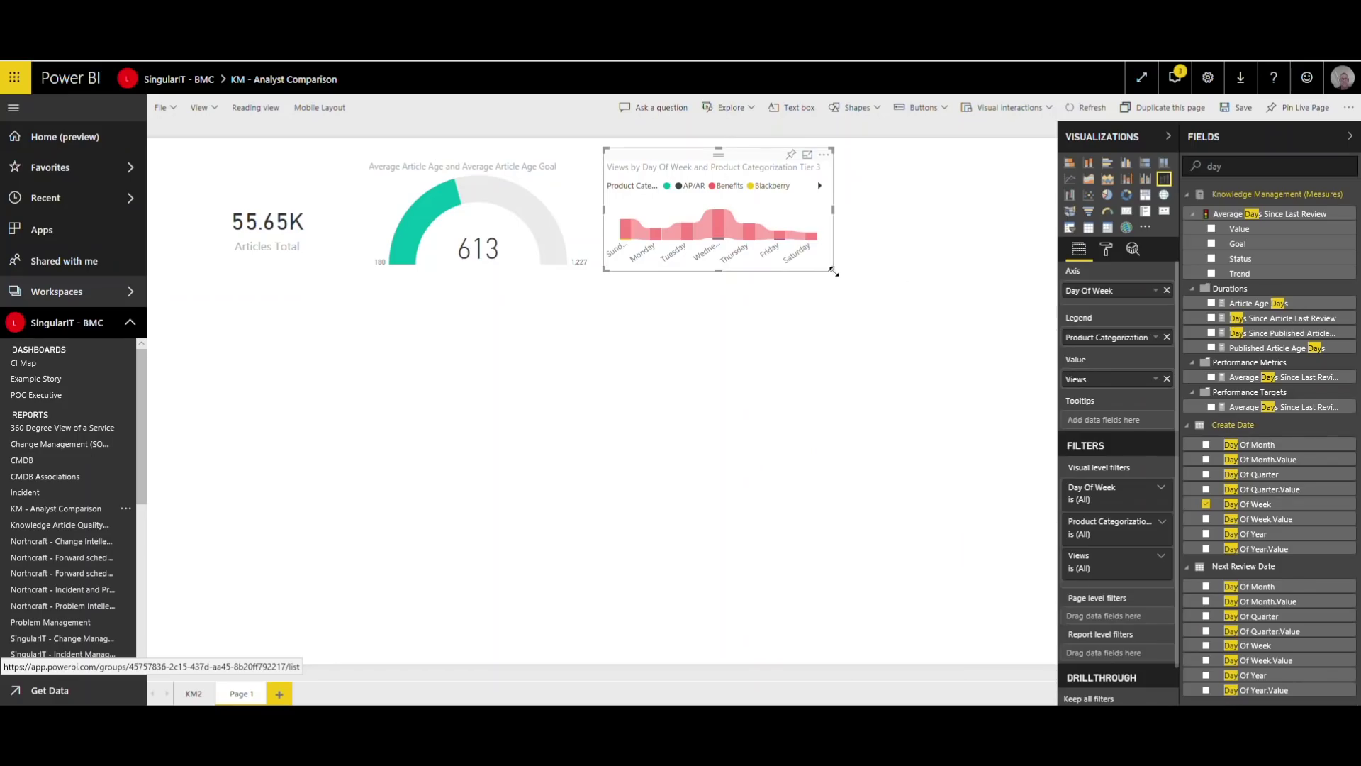
drag(833, 271, 972, 281)
Chart Articles Total by Create Date Month.Value (2014–2018) below the card and enlarge it.
click(614, 306)
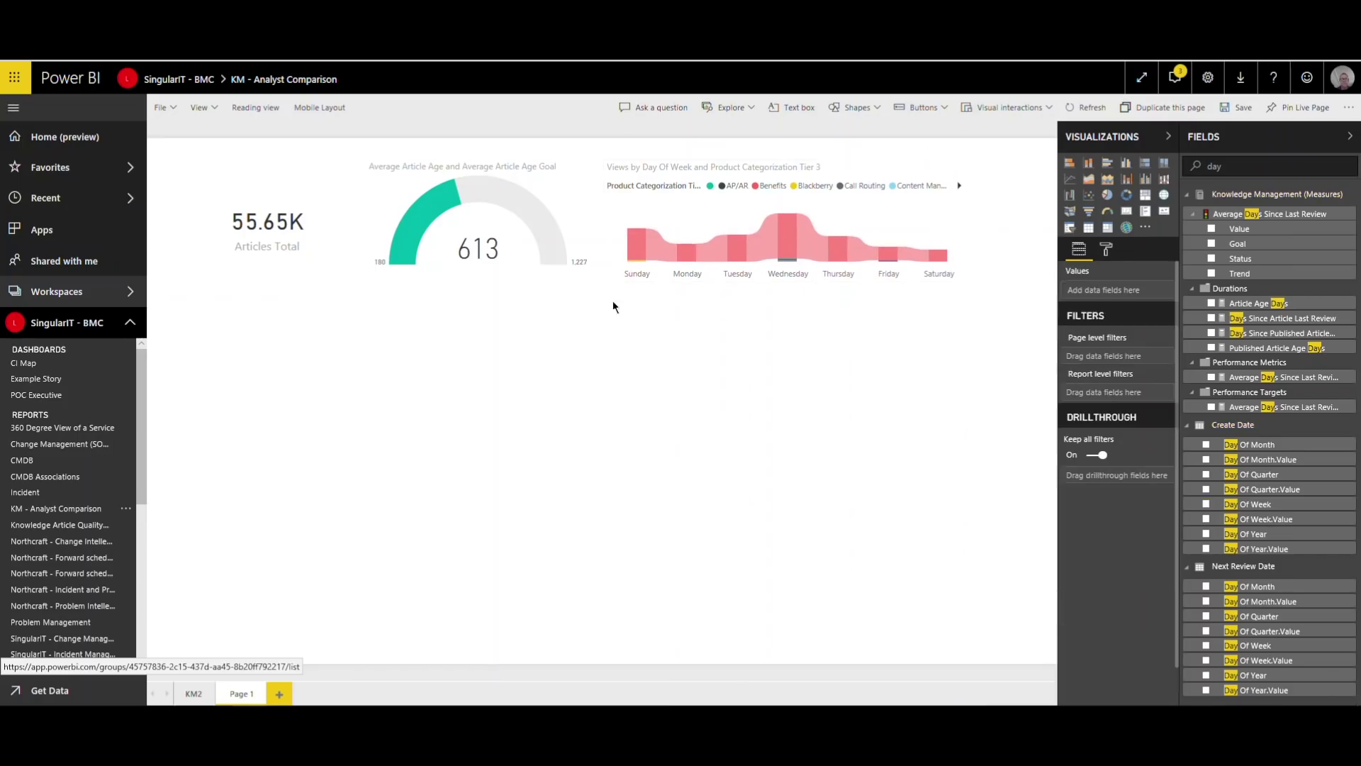
click(1241, 166)
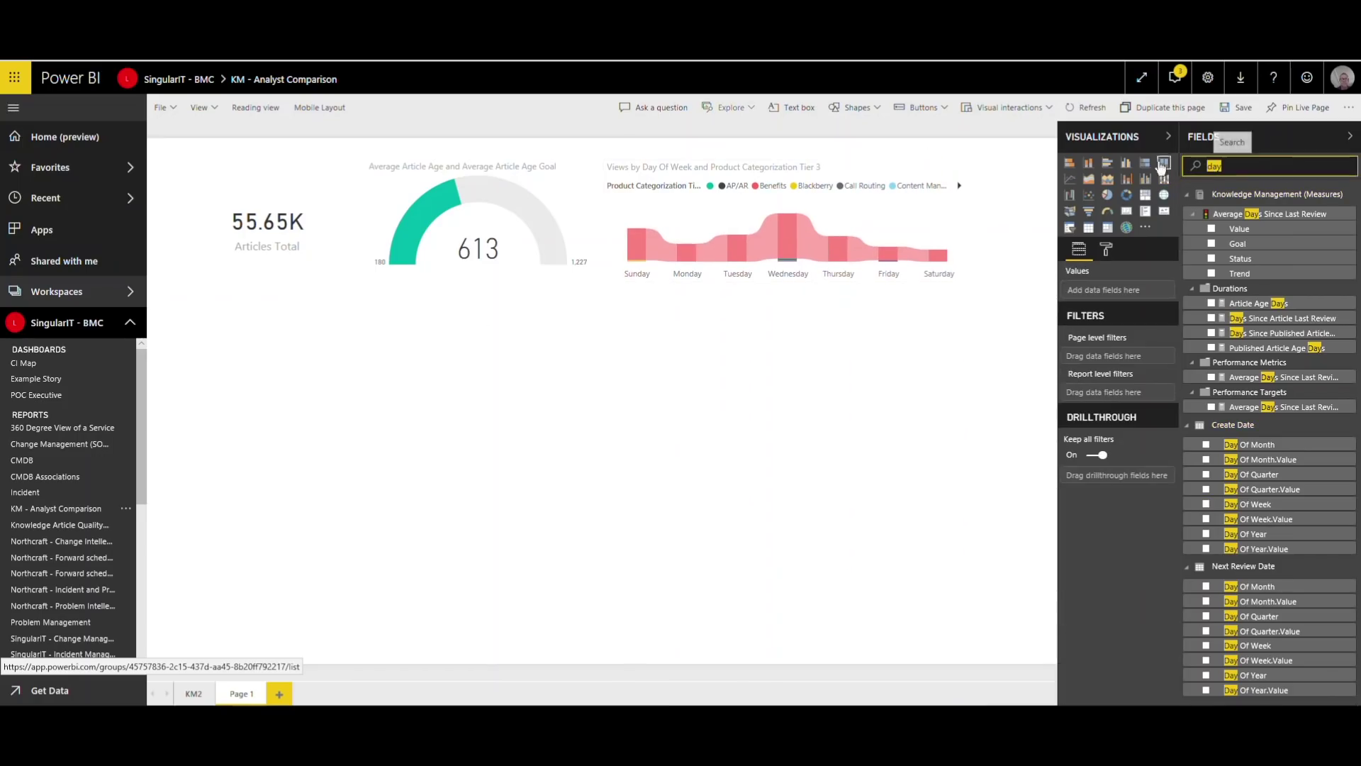
text(t)
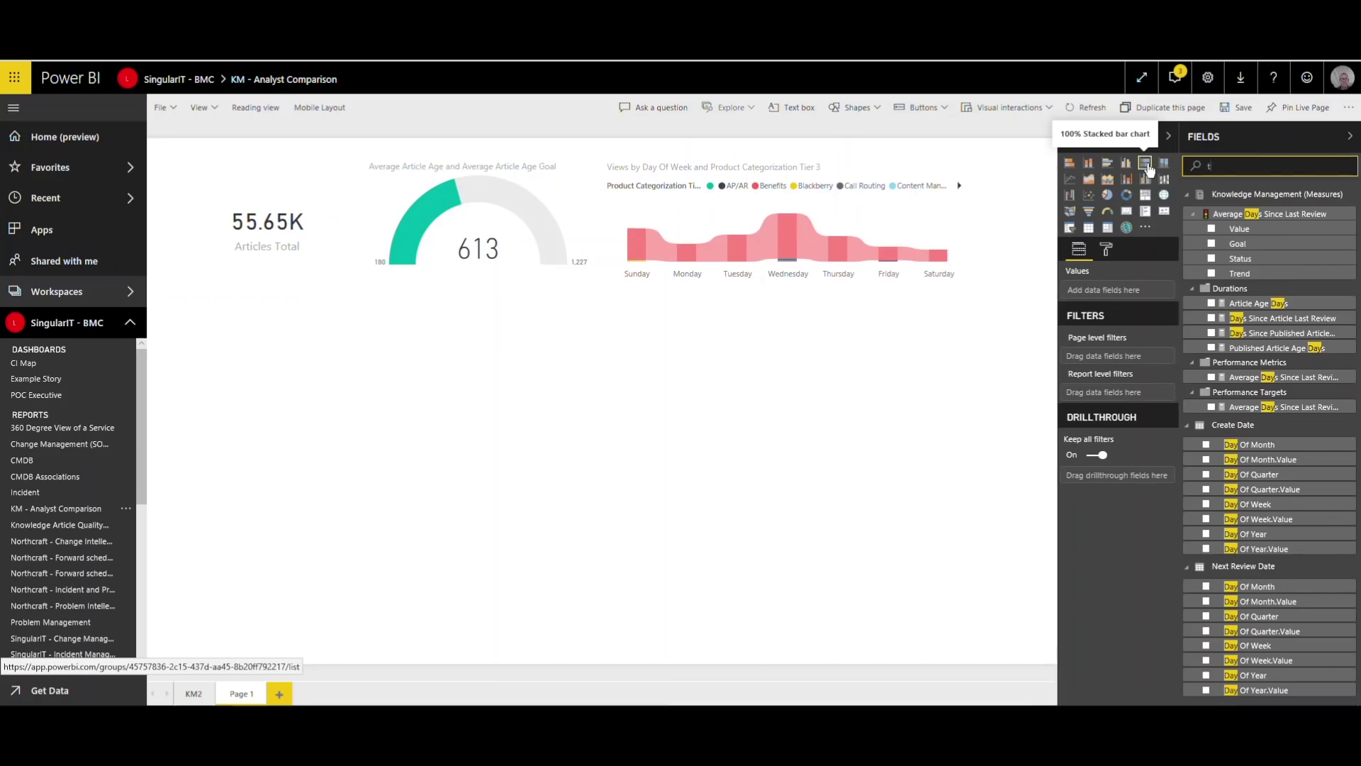
text(o)
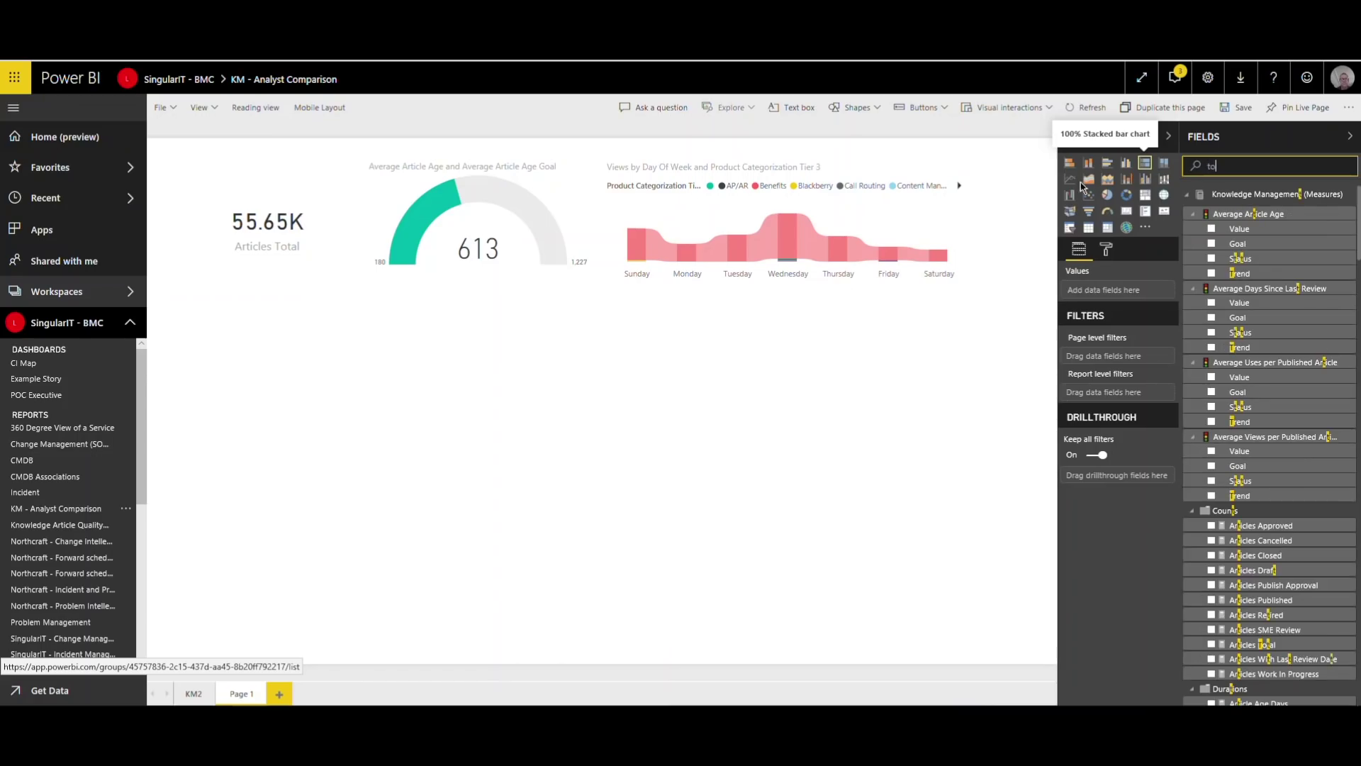
text(tal)
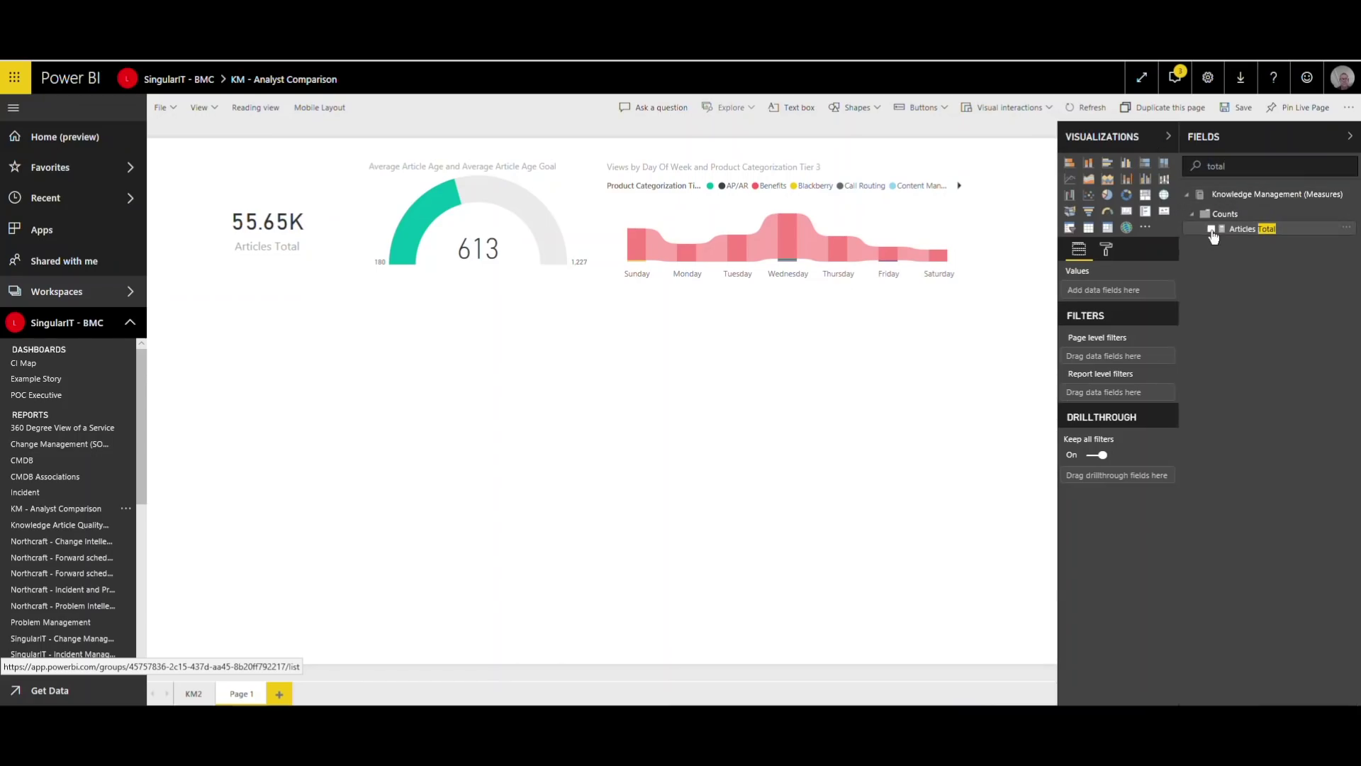
click(1211, 229)
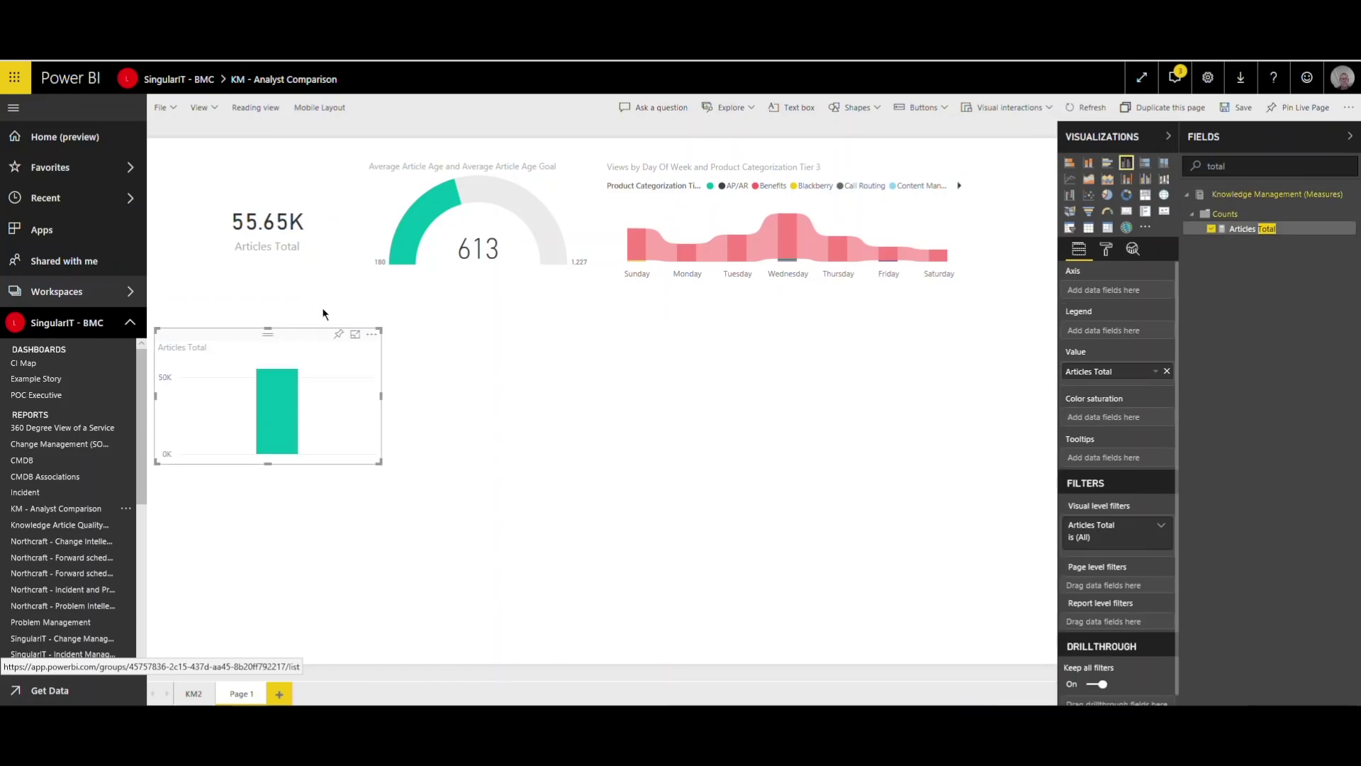
drag(323, 314, 328, 298)
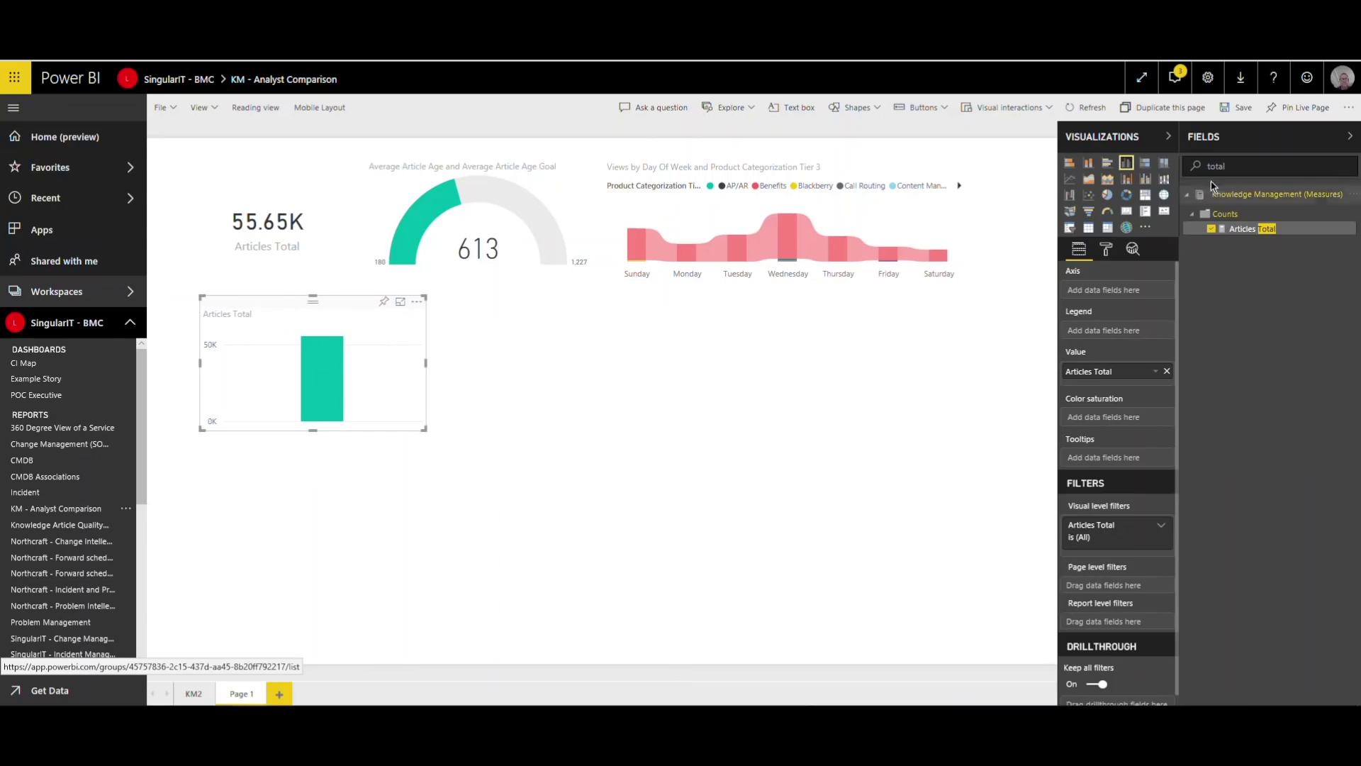
double_click(1233, 166)
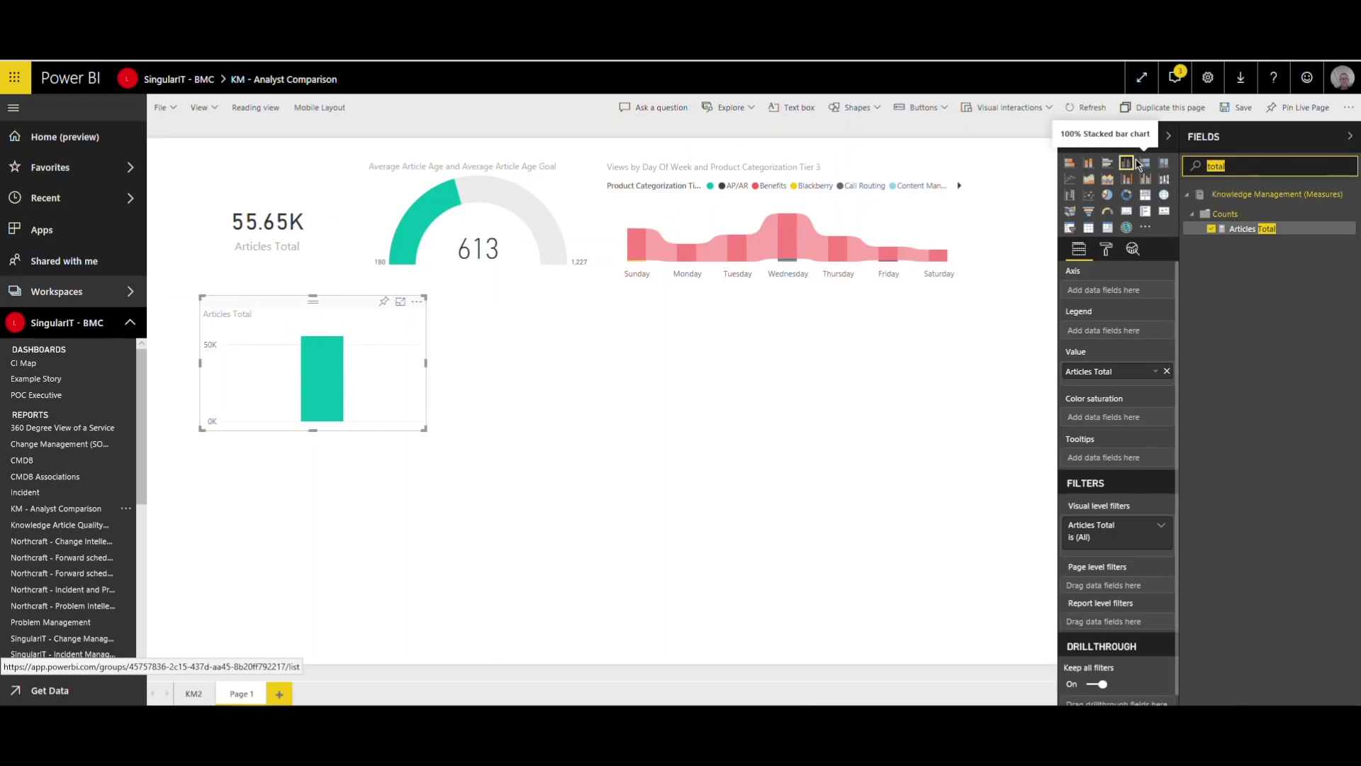
text(c)
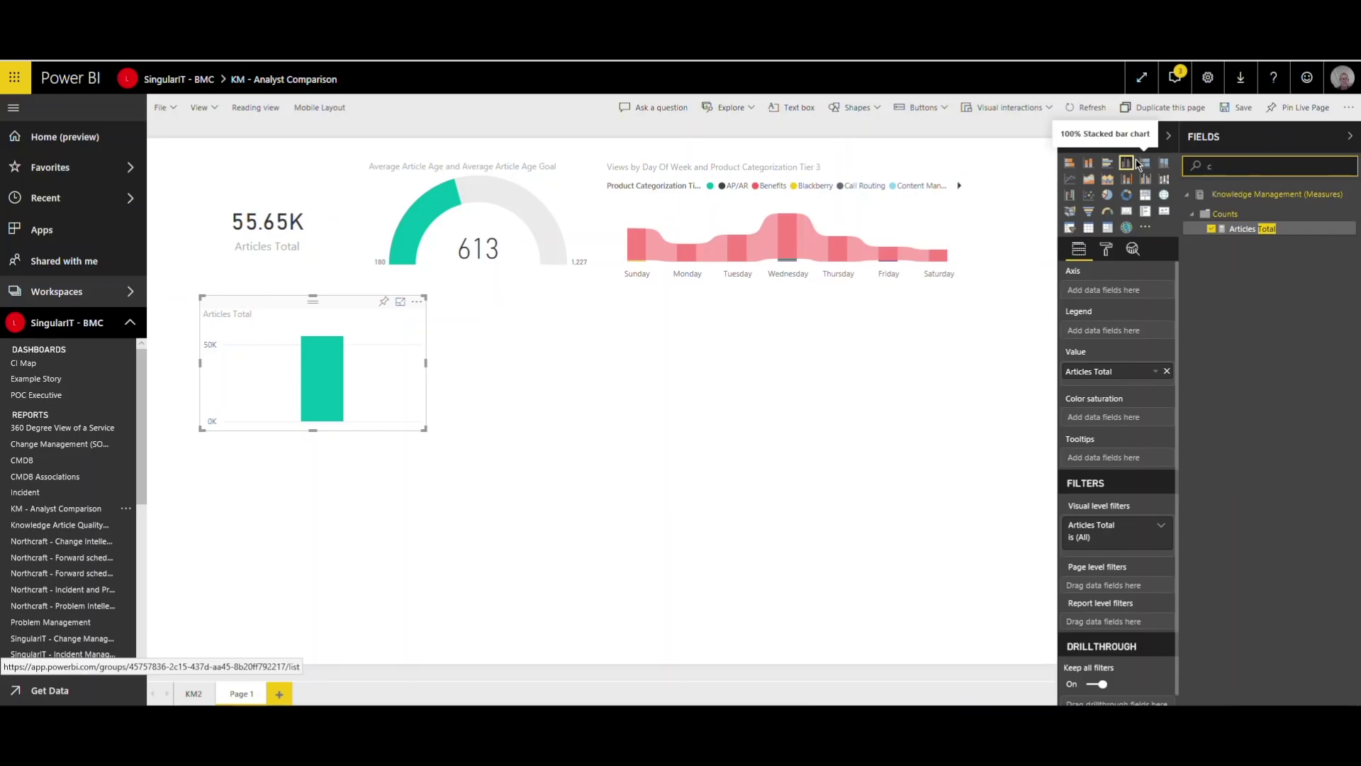
text(rea)
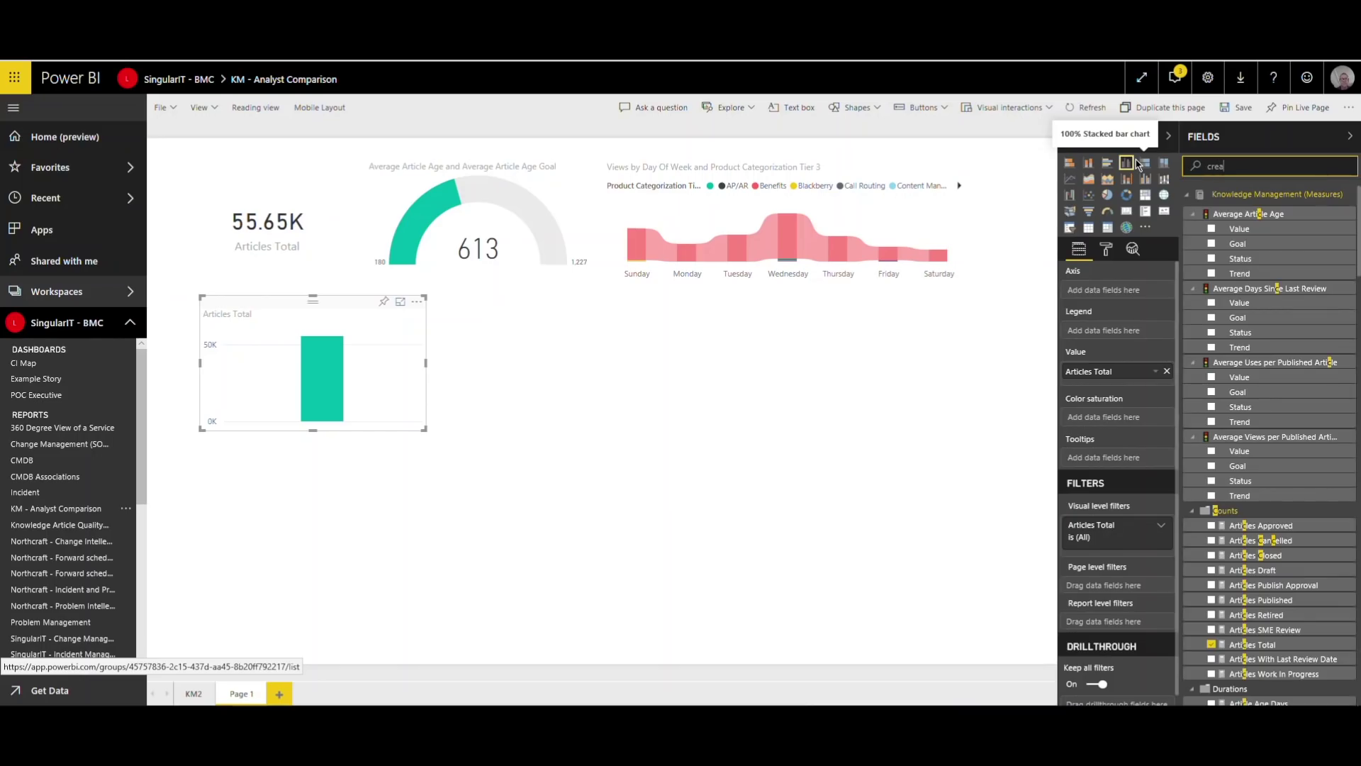
text(t)
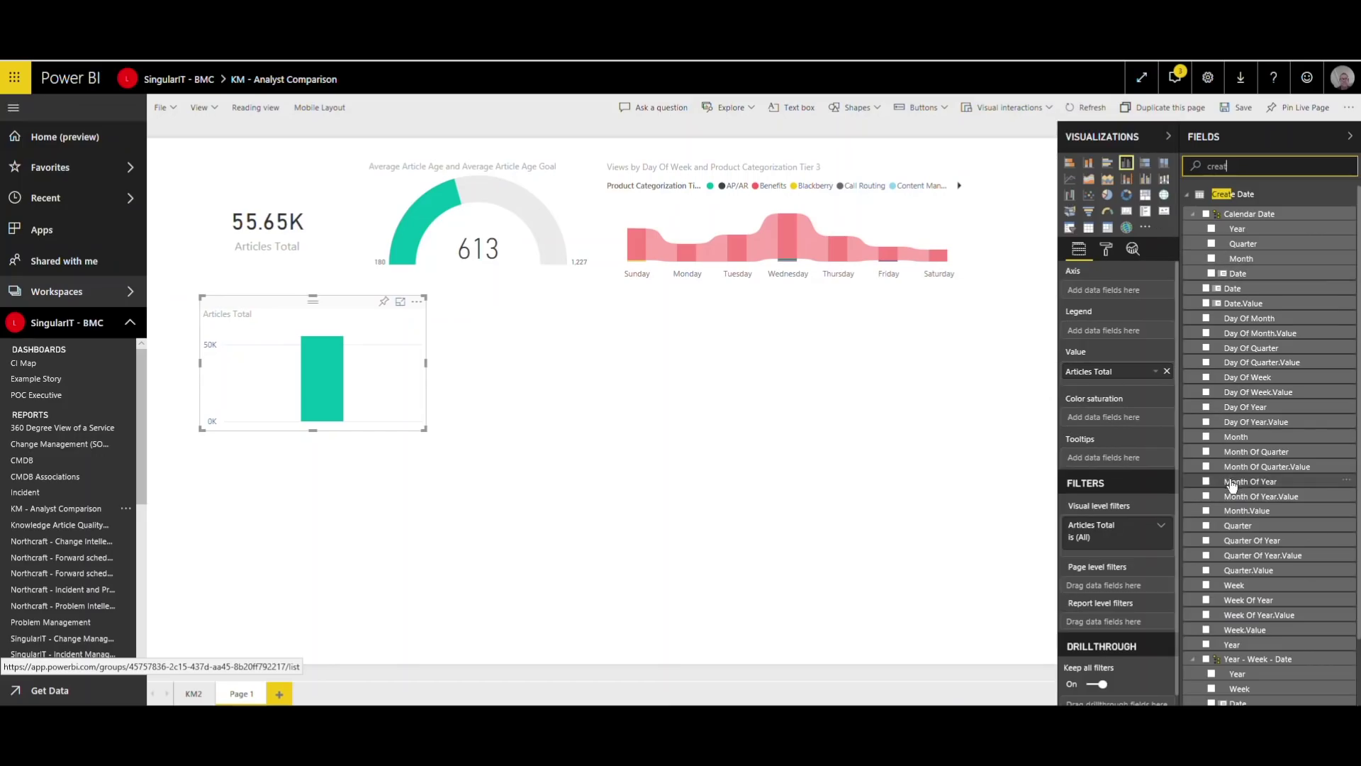
click(1205, 512)
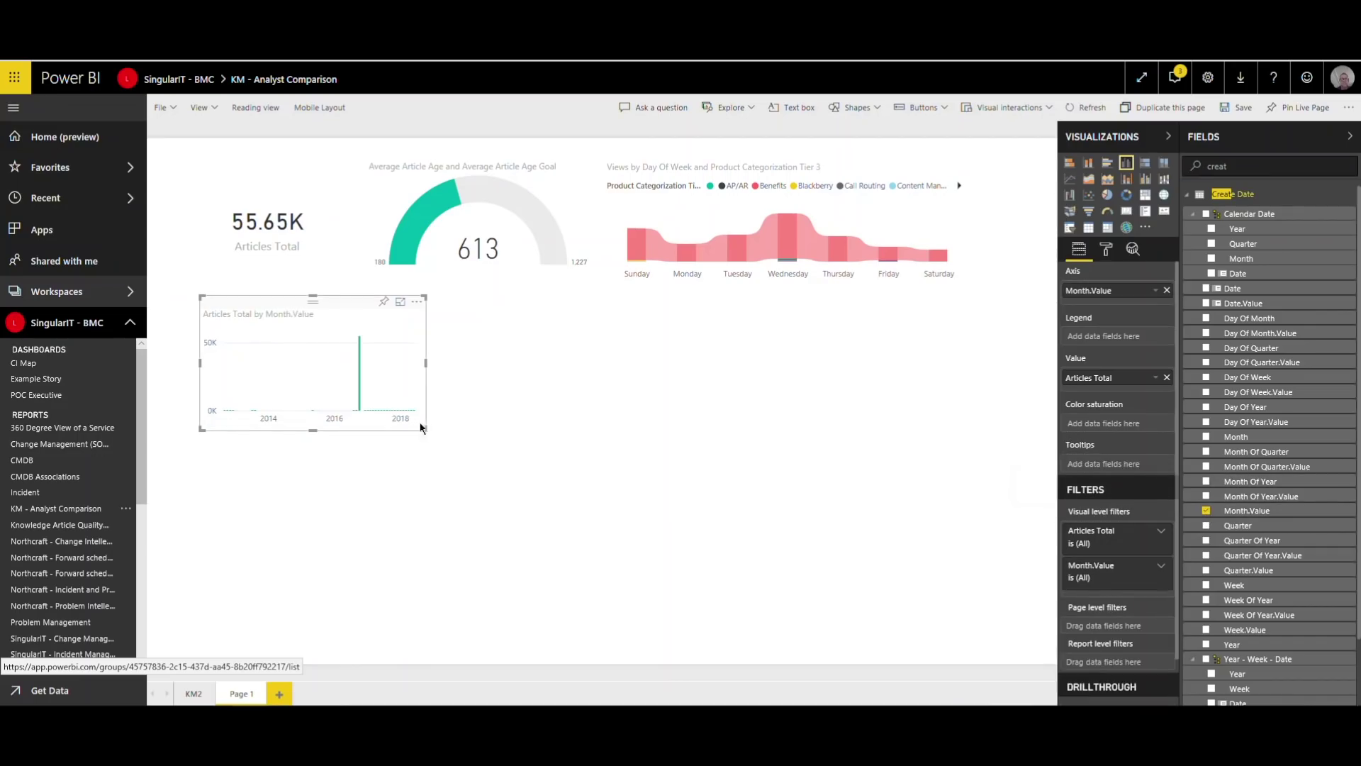
drag(423, 428, 475, 441)
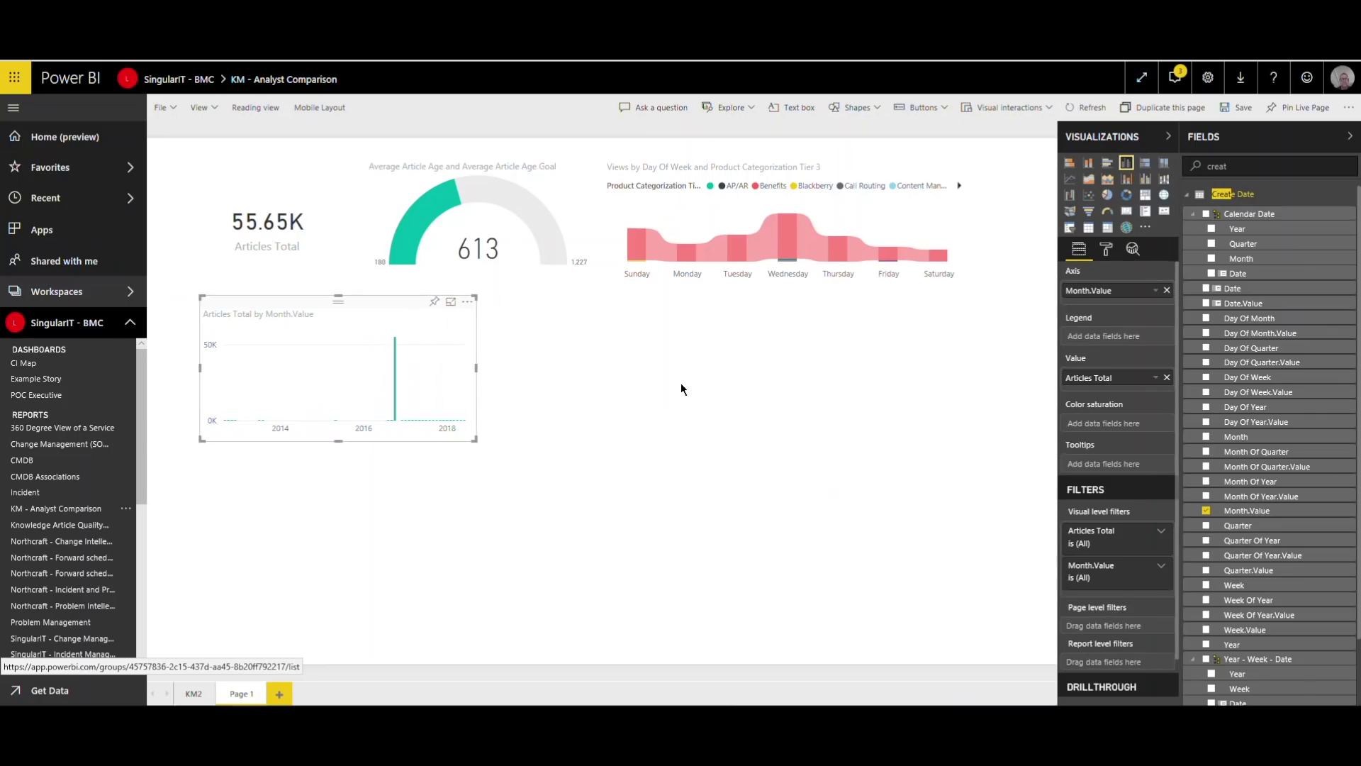
click(849, 428)
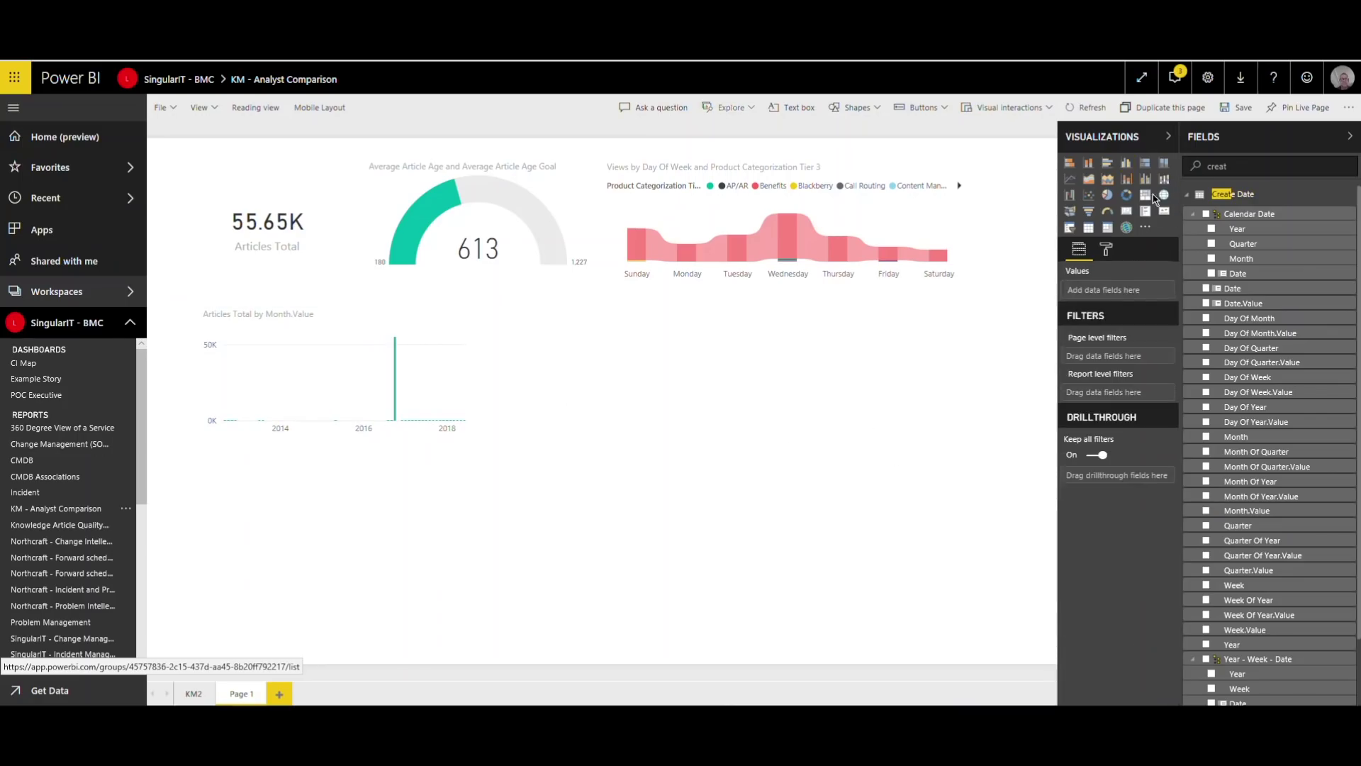
Place an empty treemap mid-page, widen it, and search the fields for 'usage'.
click(1146, 196)
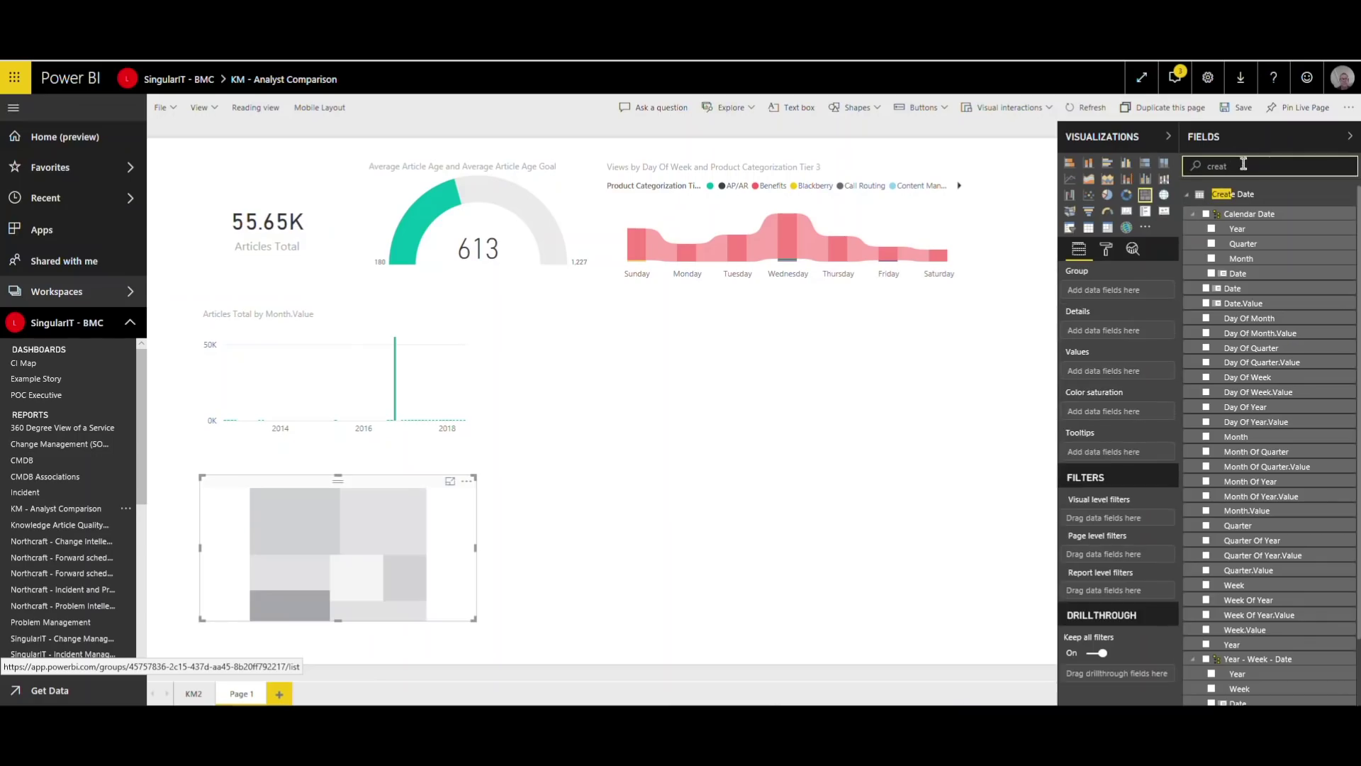
drag(1241, 166, 1172, 168)
text(usag)
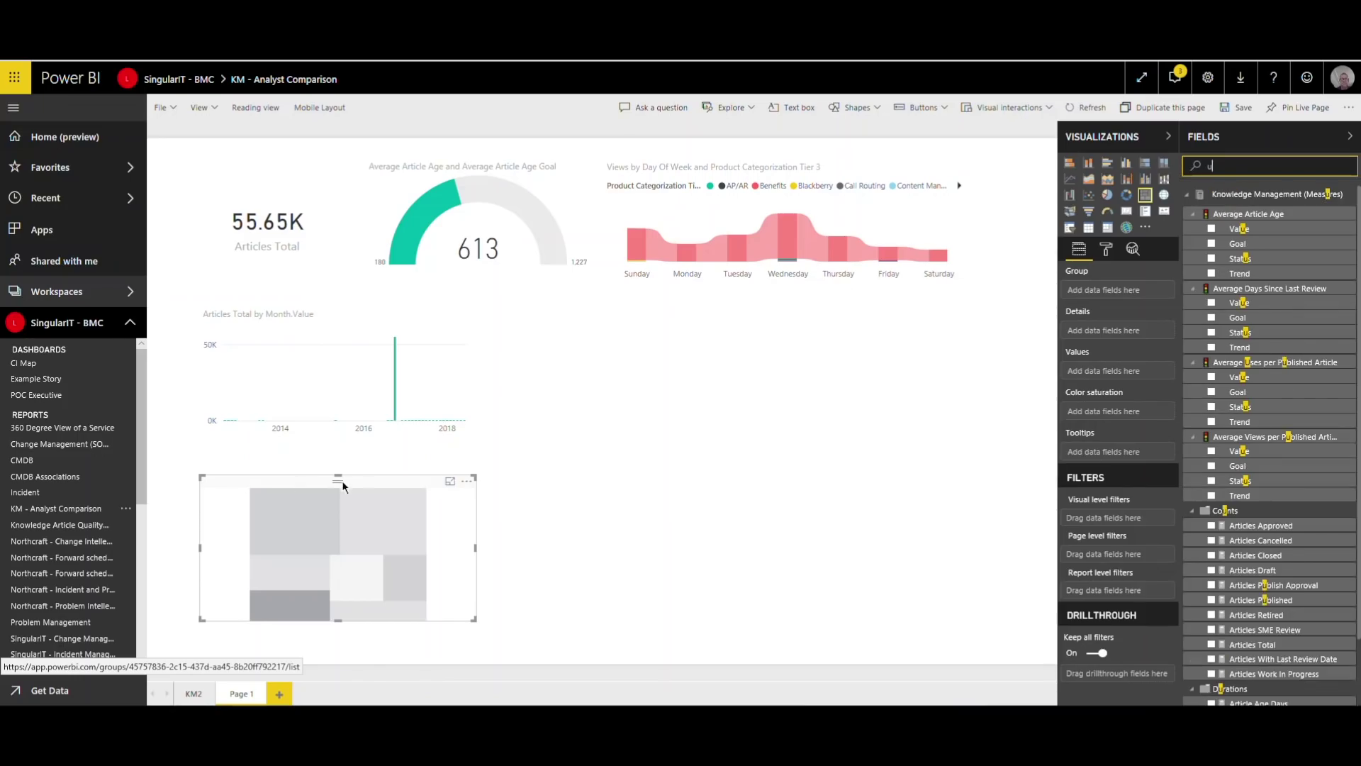
text(e)
drag(341, 484, 678, 304)
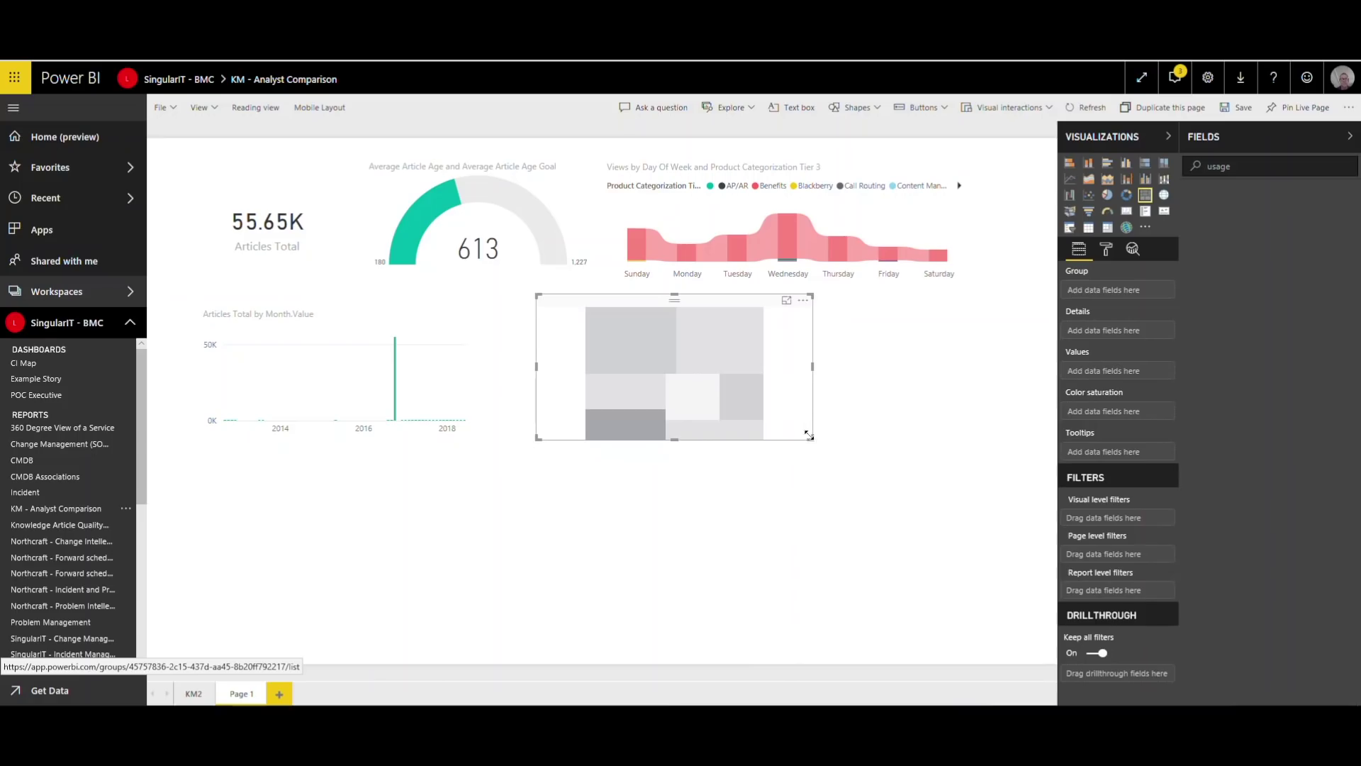
drag(812, 441, 939, 443)
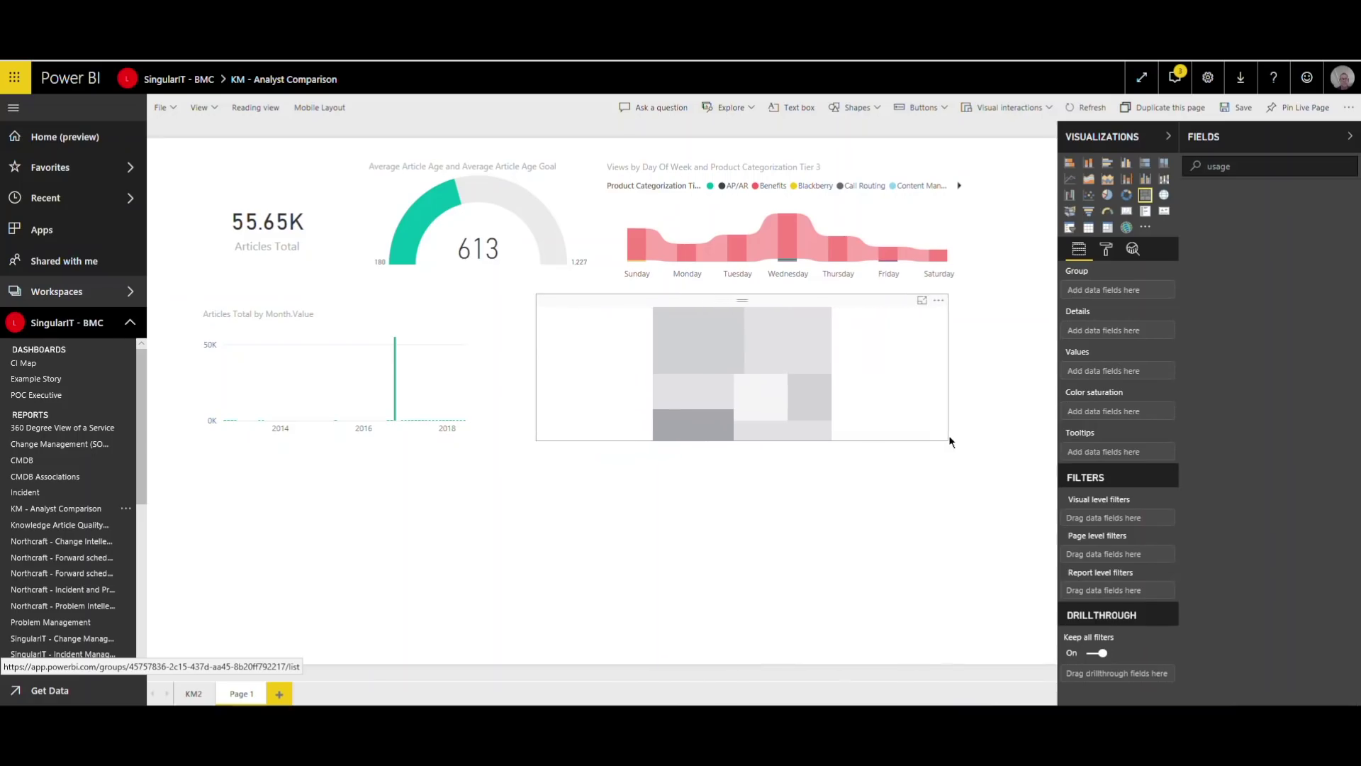
drag(949, 437, 953, 434)
click(1249, 165)
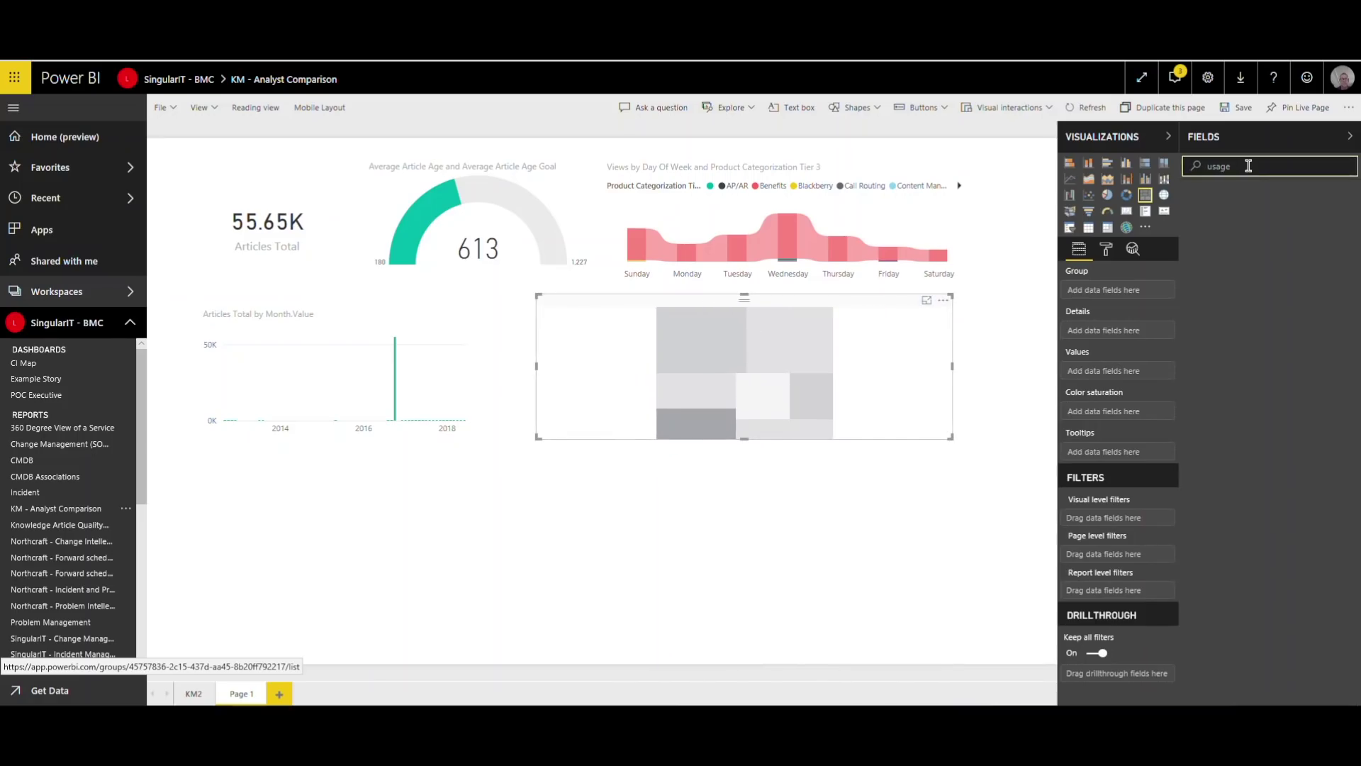
key(BackSpace)
key(BackSpace)
key(BackSpace)
text(e)
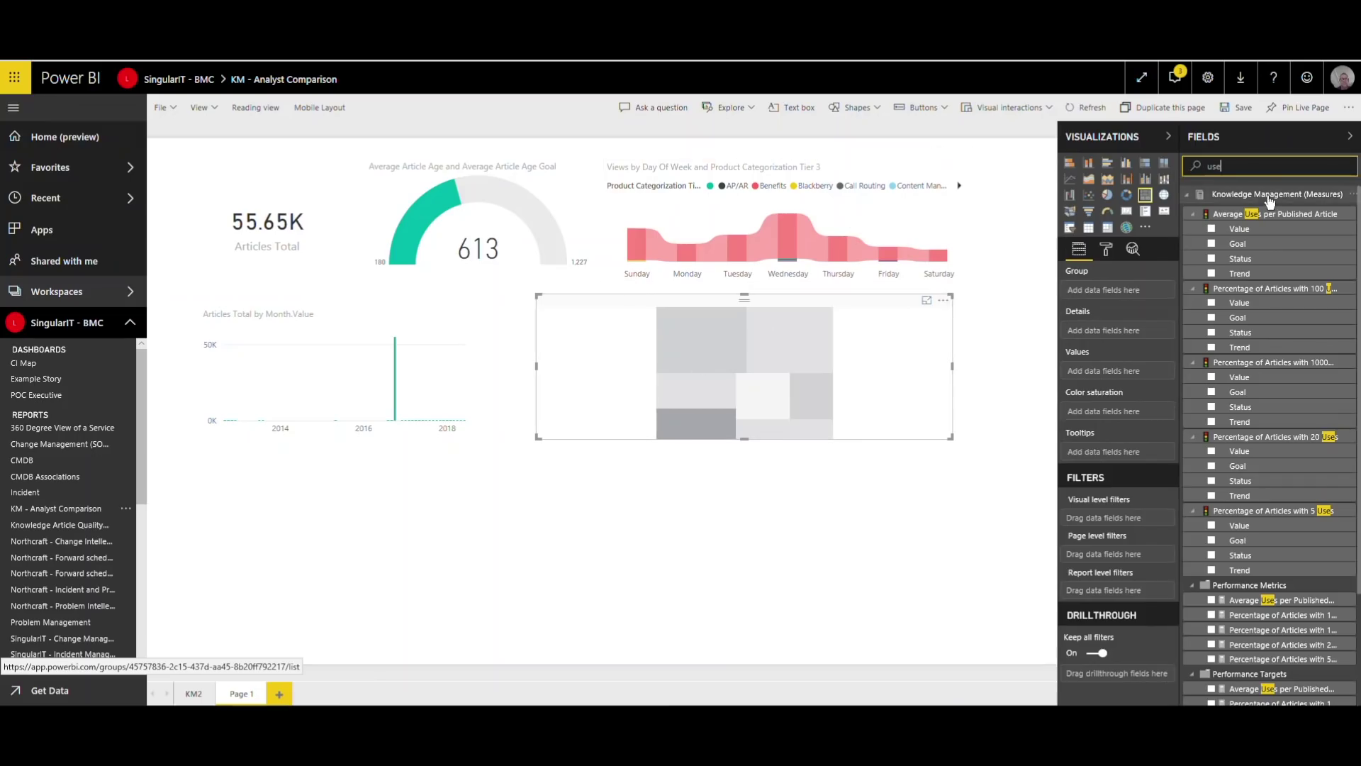
drag(1268, 202, 738, 187)
Add the Uses field and display it as a 100% stacked bar chart.
drag(872, 184, 981, 296)
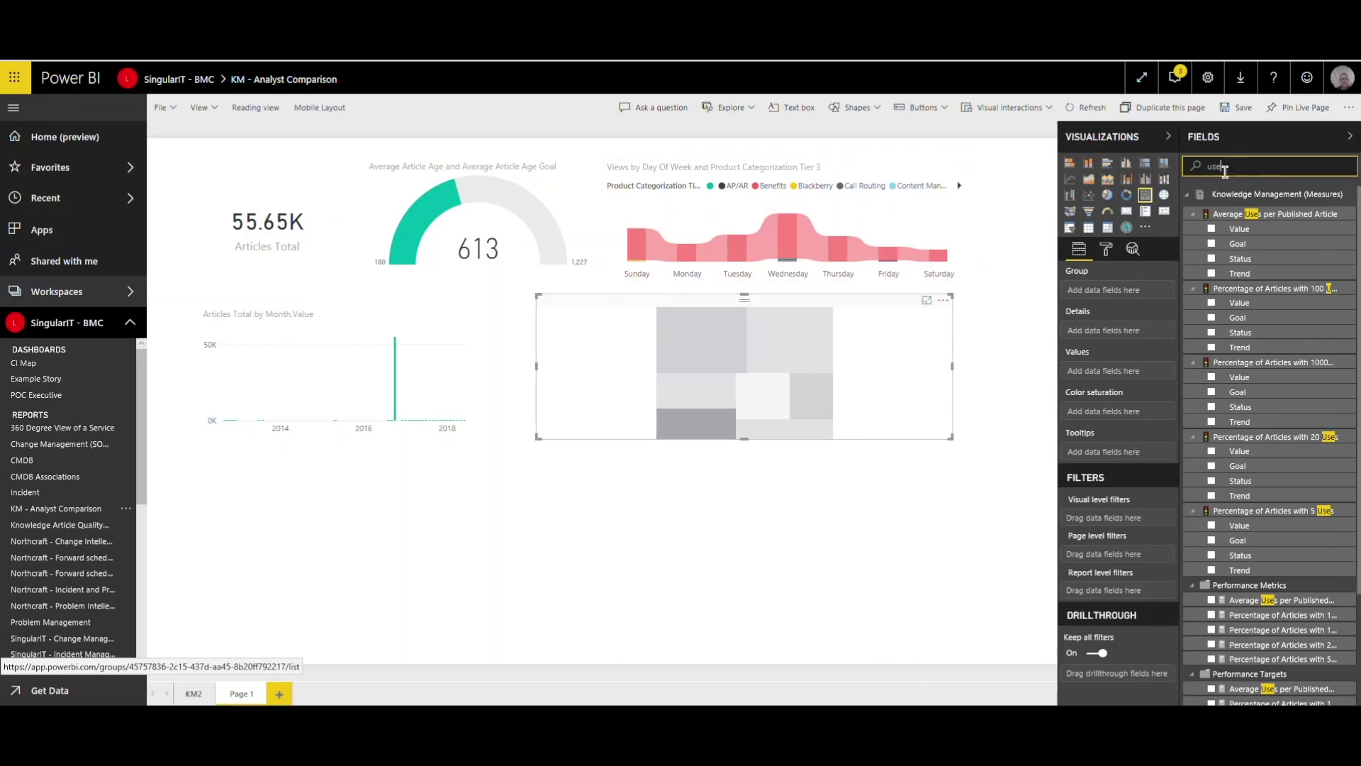
scroll(1237, 302, down, 2)
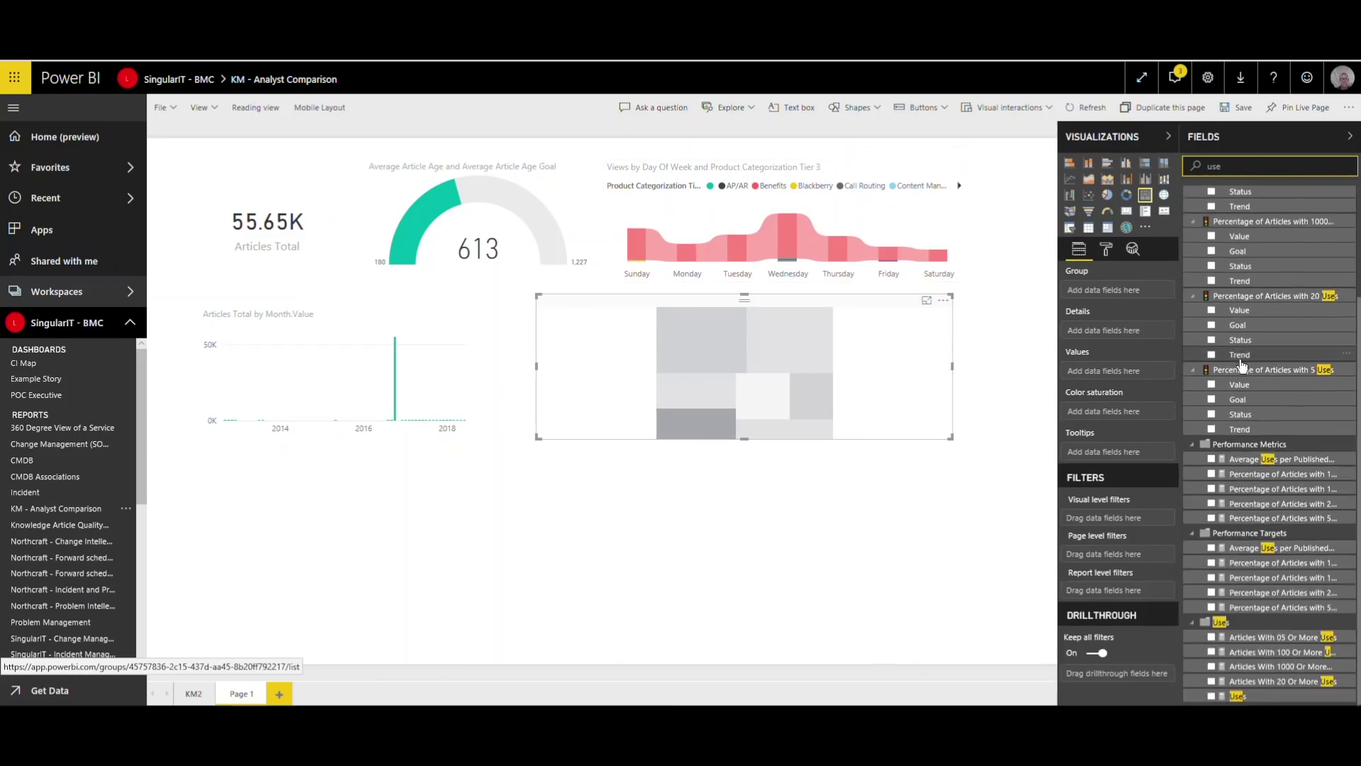
click(1212, 695)
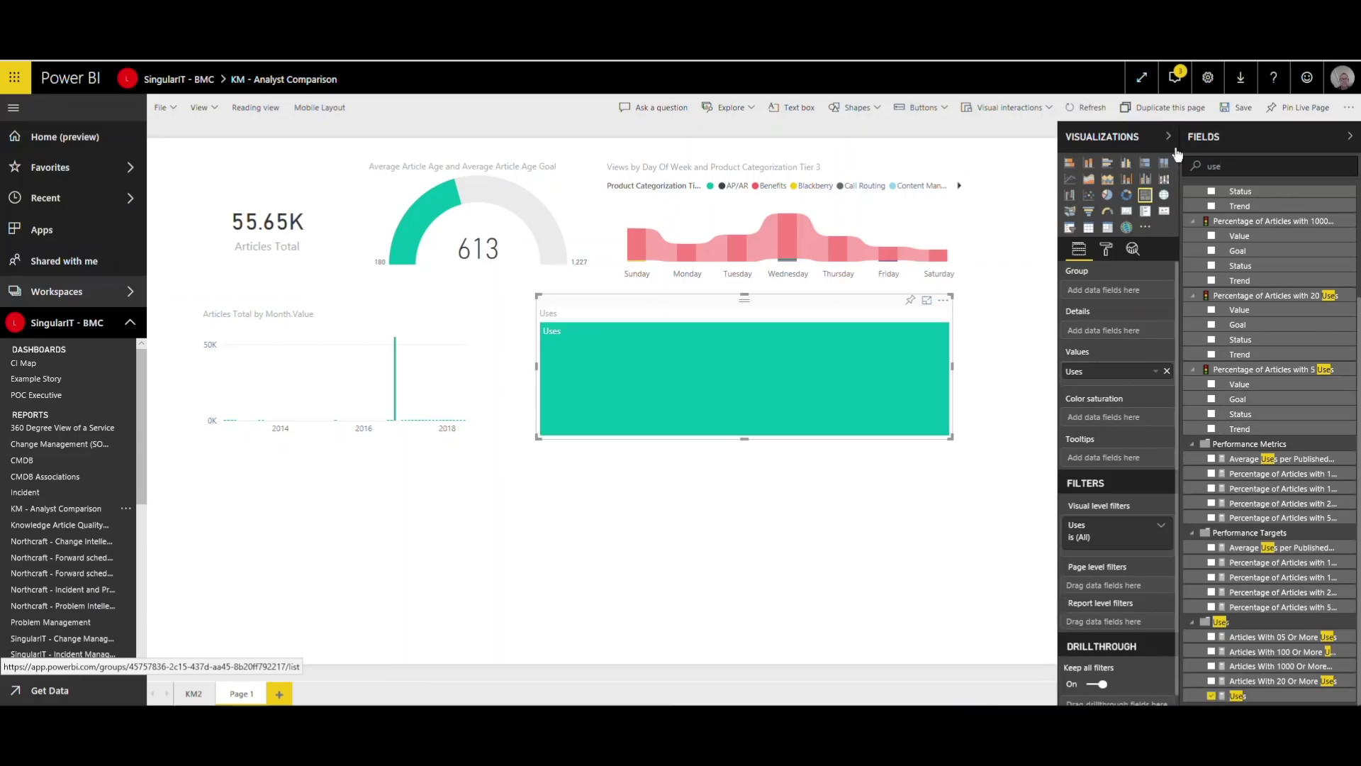
click(1144, 164)
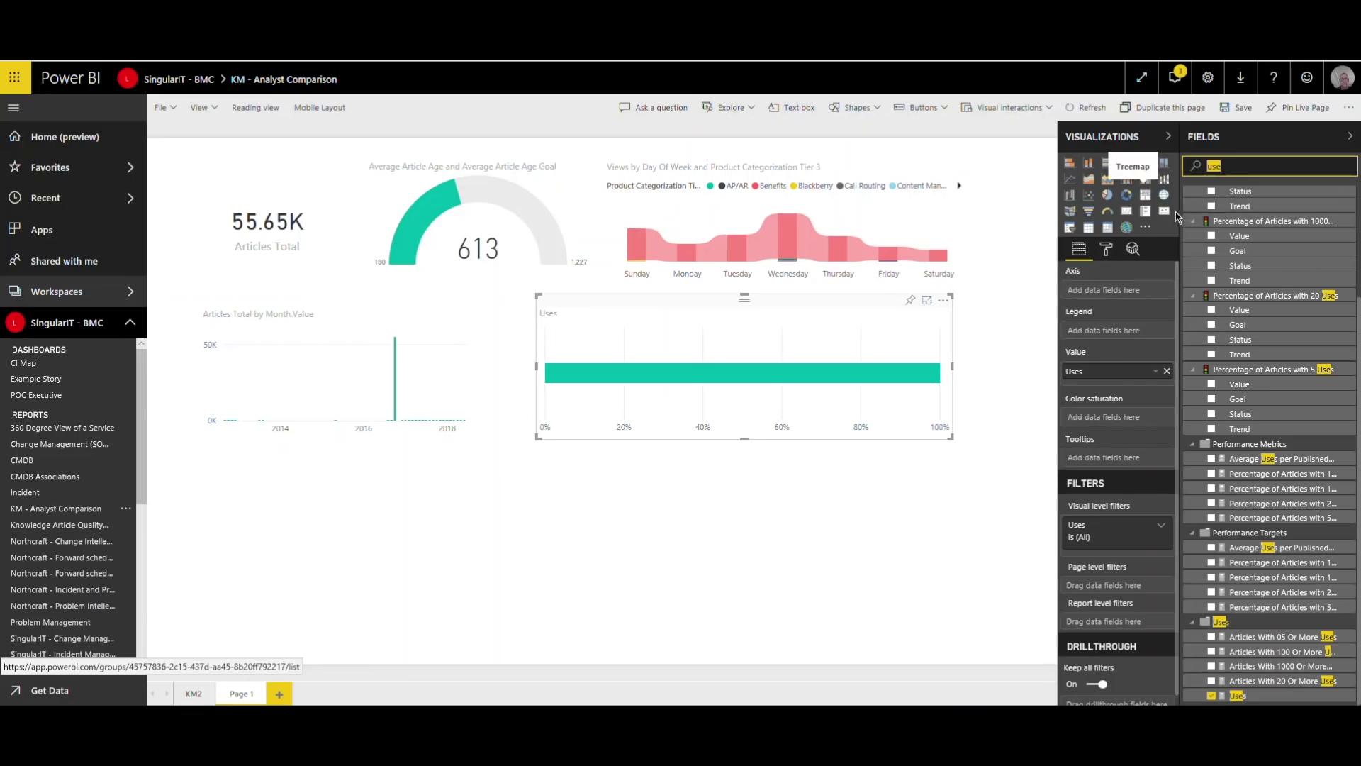
key(Right)
double_click(1234, 170)
Add Product Name to the Uses chart and switch it to a treemap.
key(BackSpace)
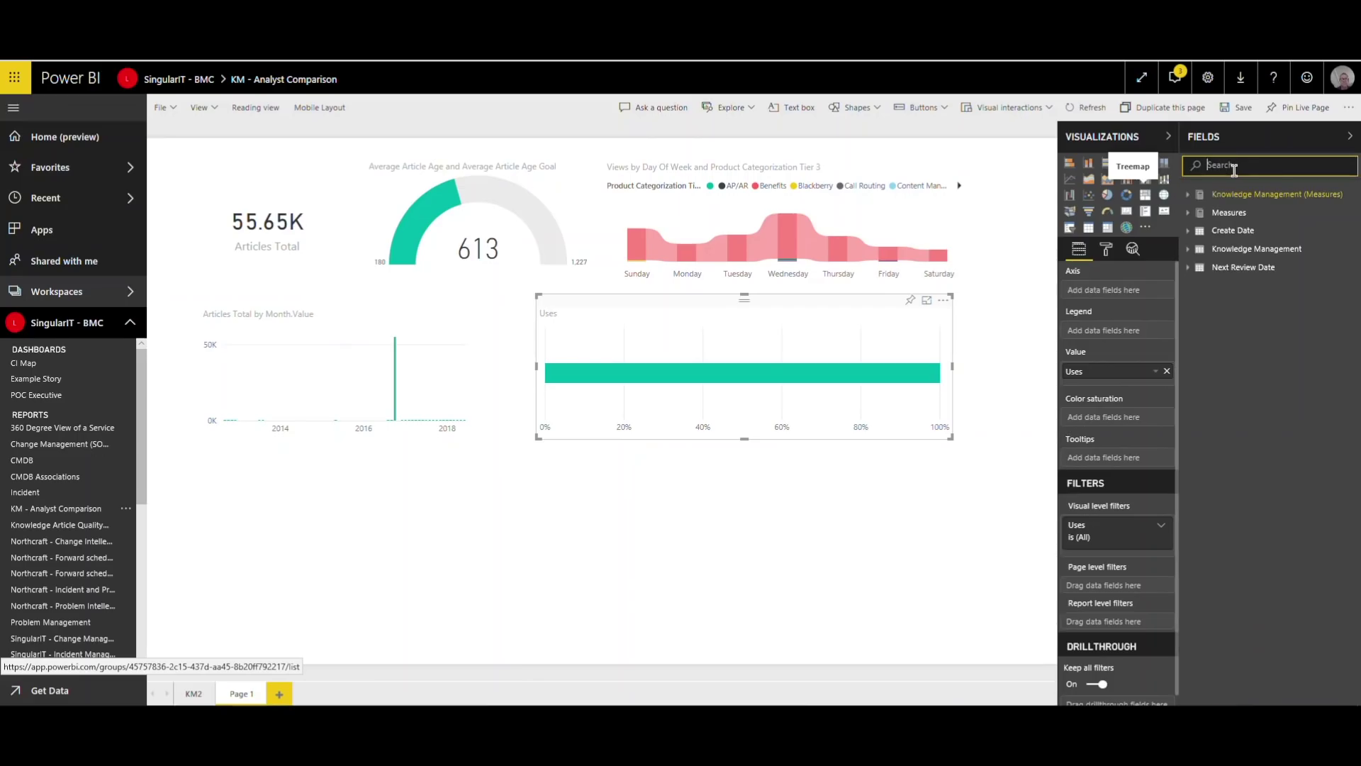
text(n)
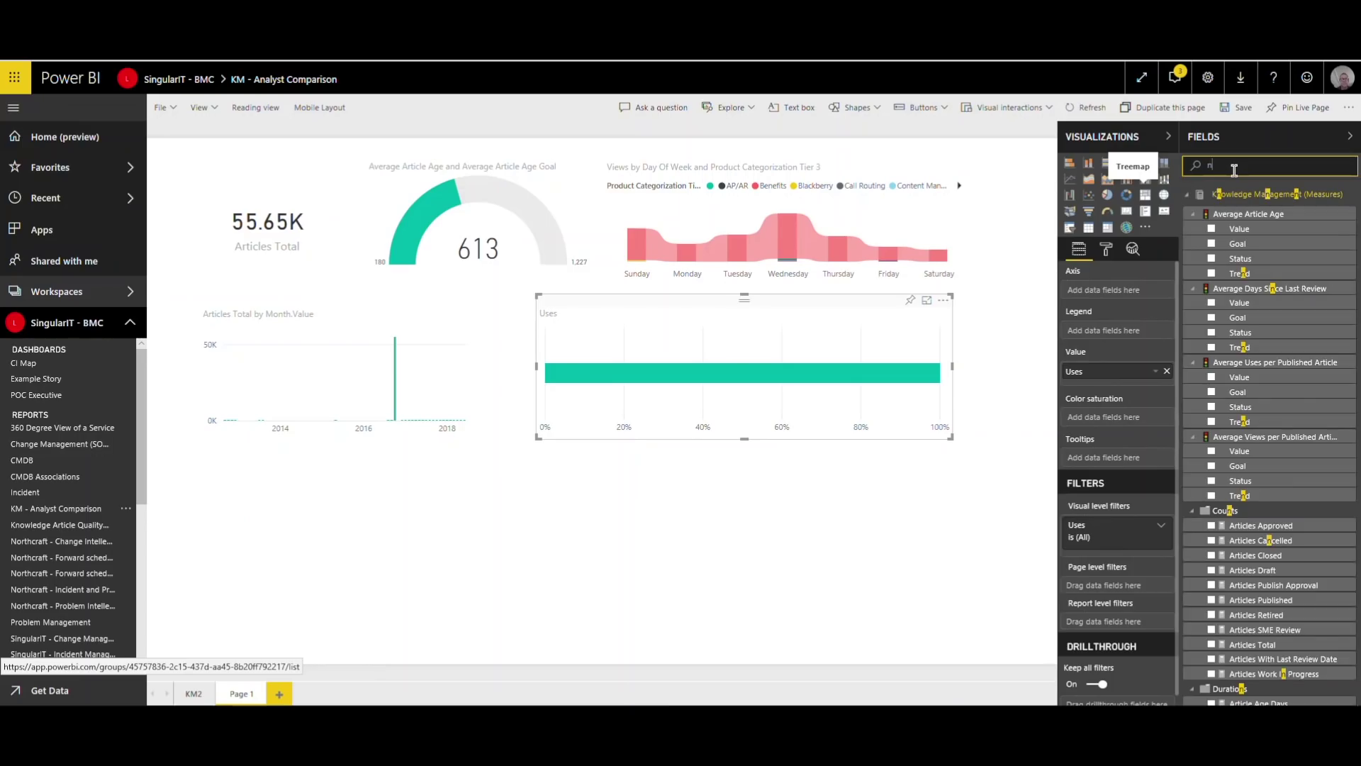
text(am)
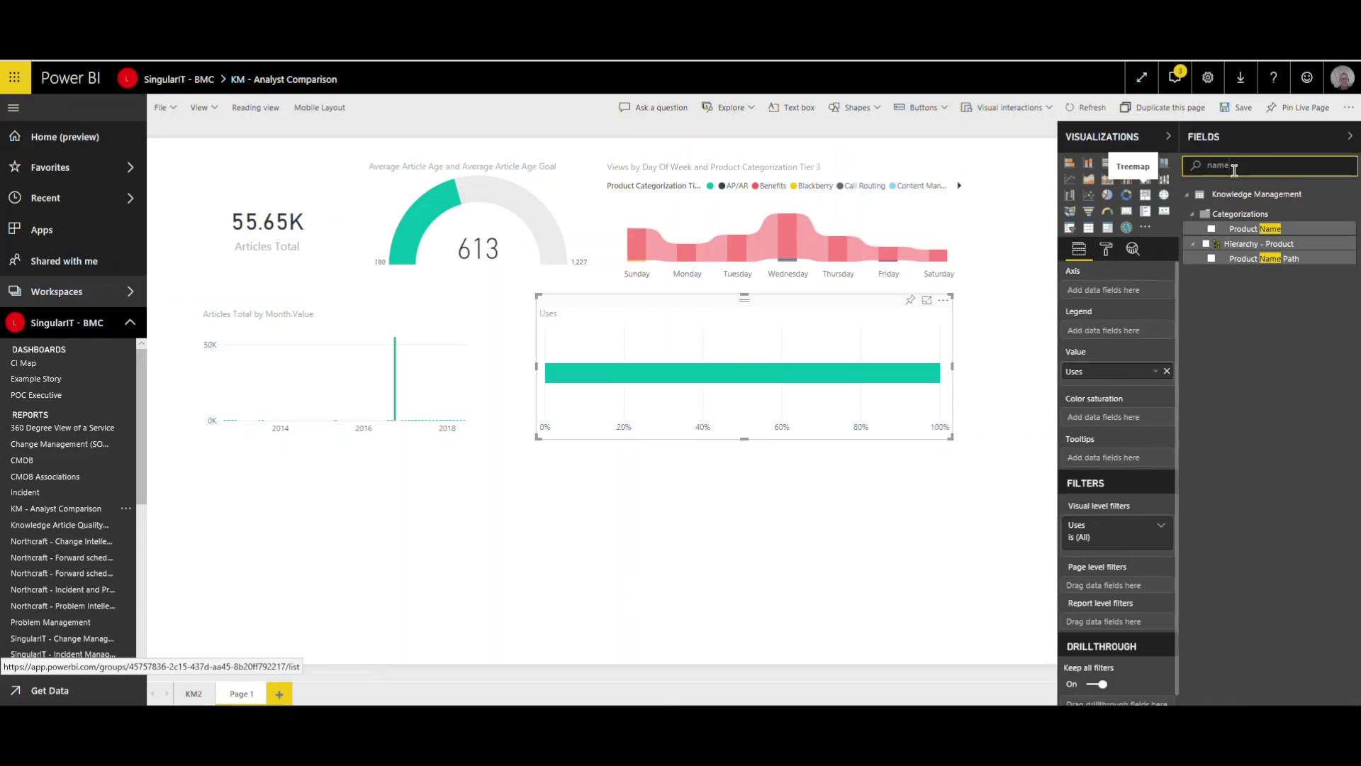
text(e)
click(1212, 229)
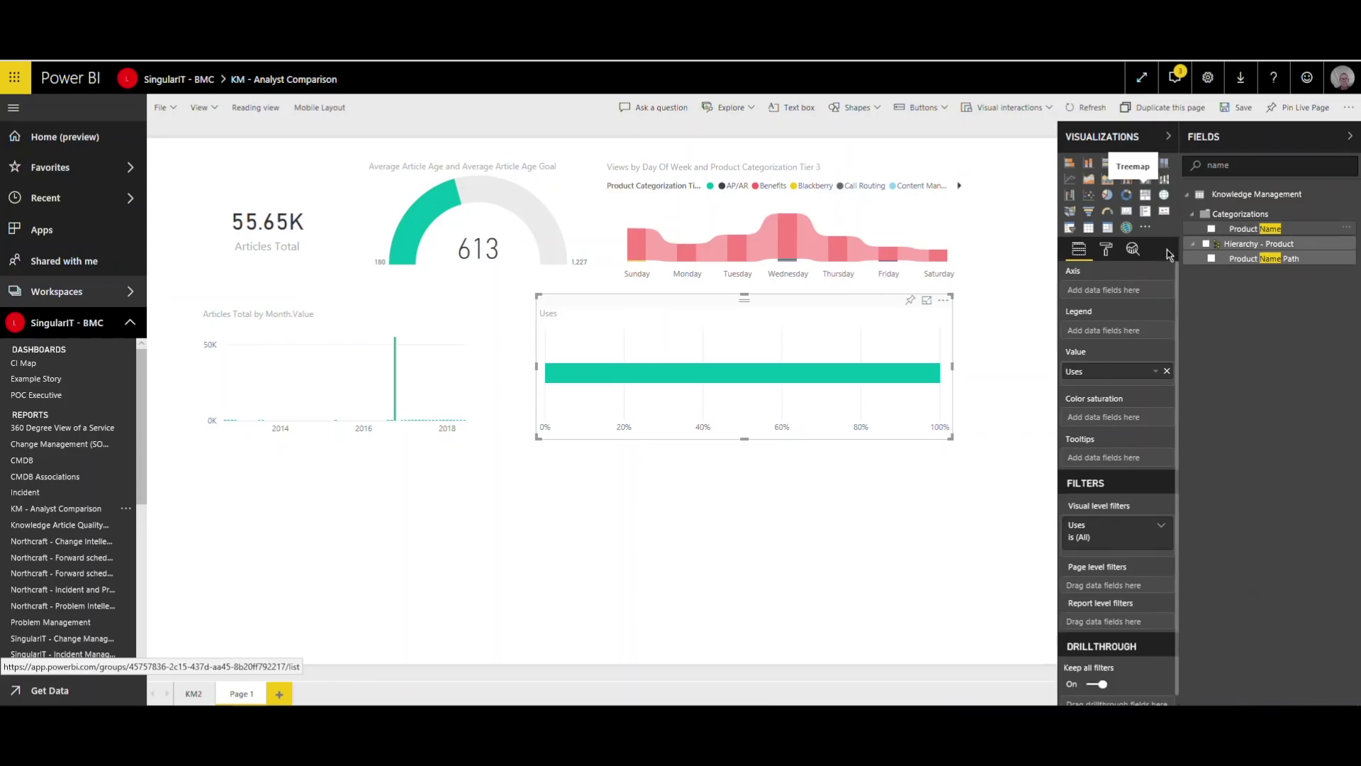
click(1146, 198)
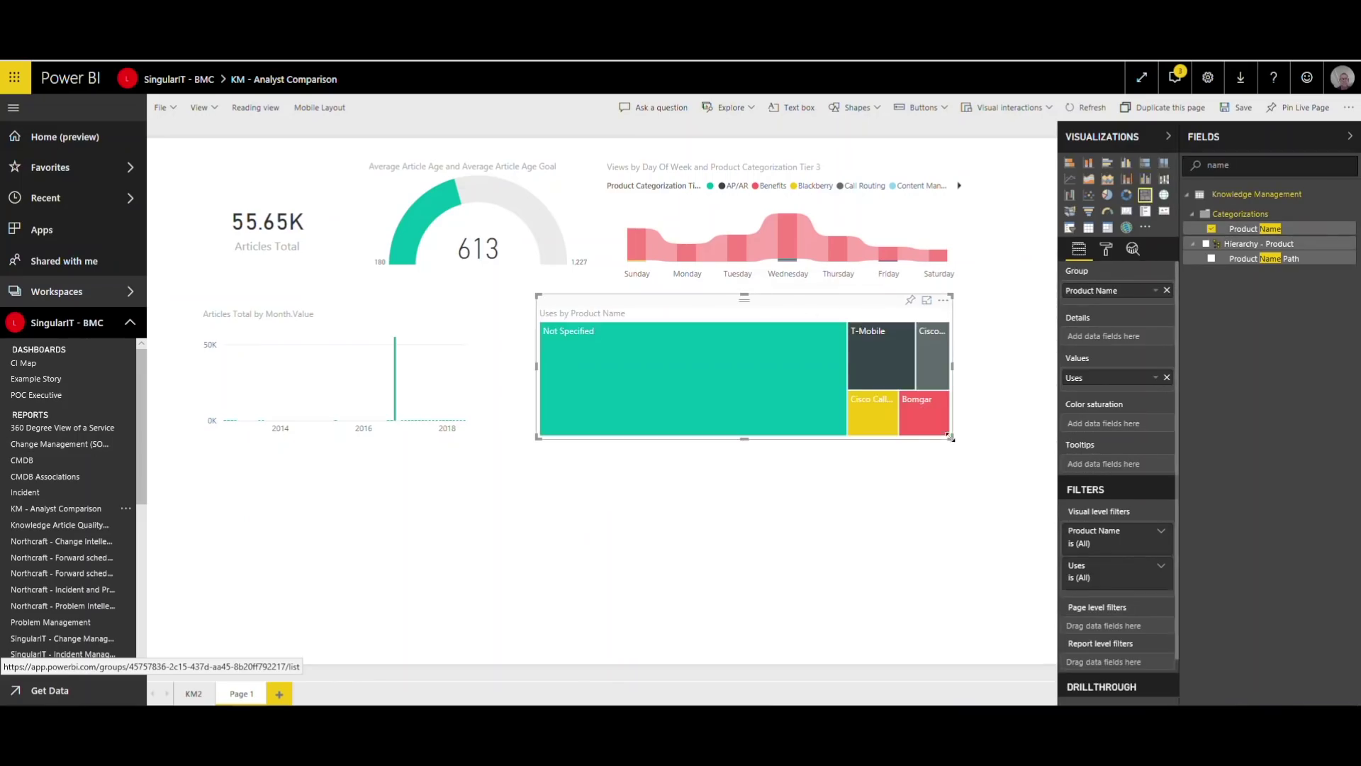
mouse_move(757, 378)
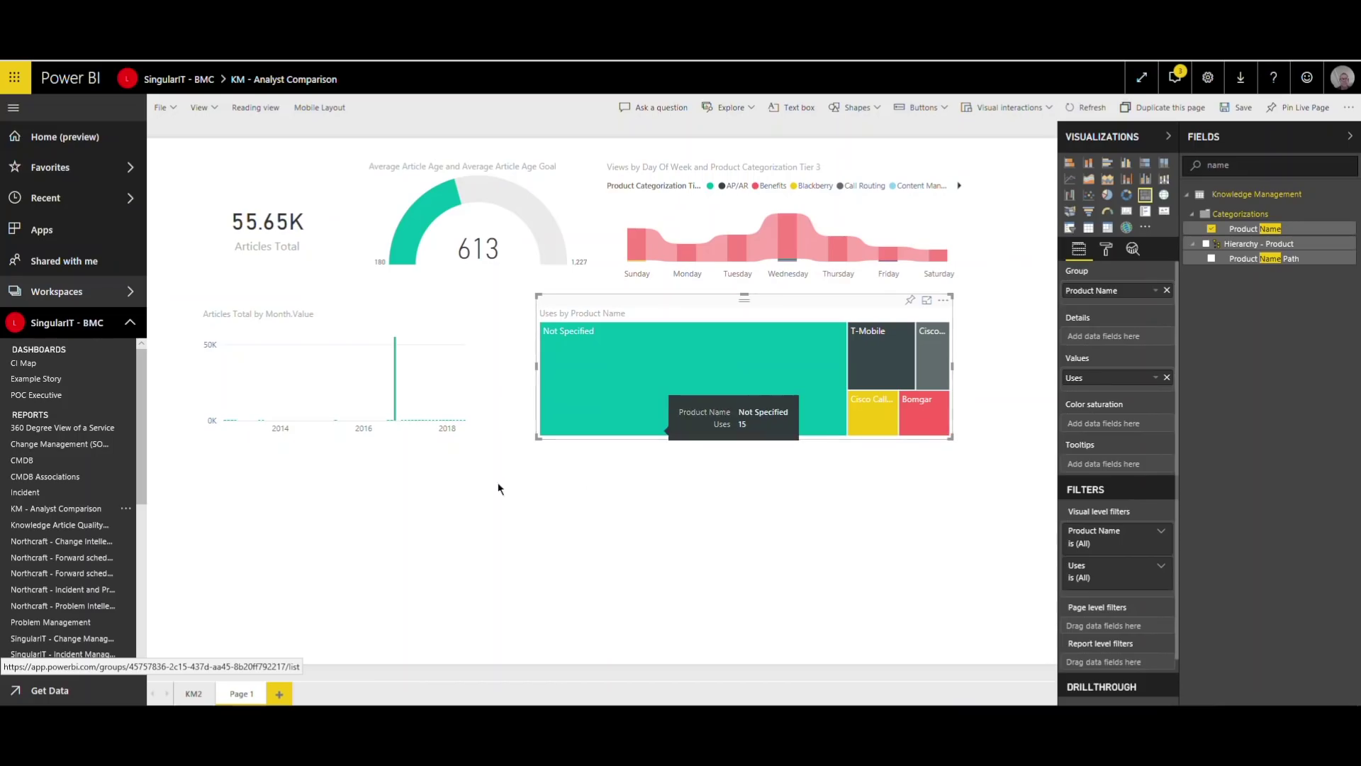
click(1027, 206)
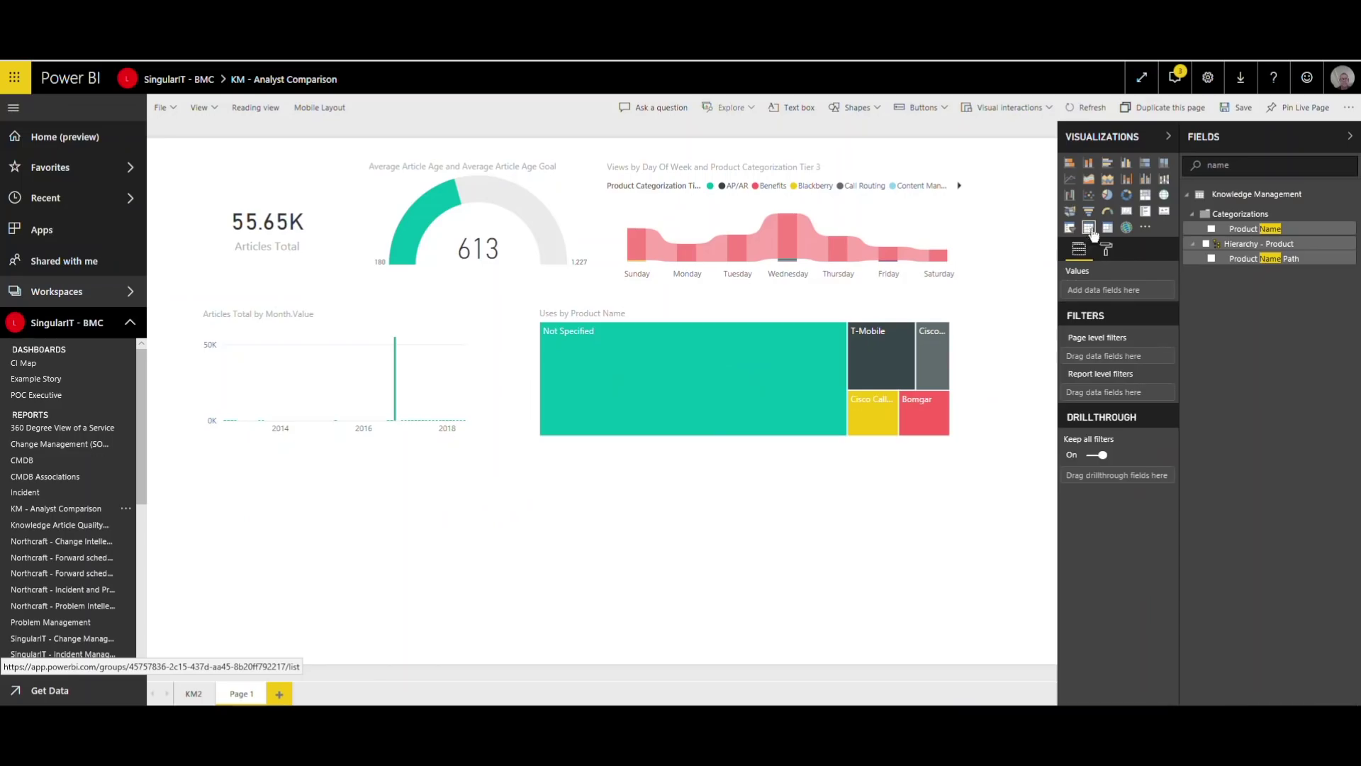
Add an empty table visual, clear the field search, and expand the Create Date table.
click(1088, 227)
drag(1268, 165, 1207, 166)
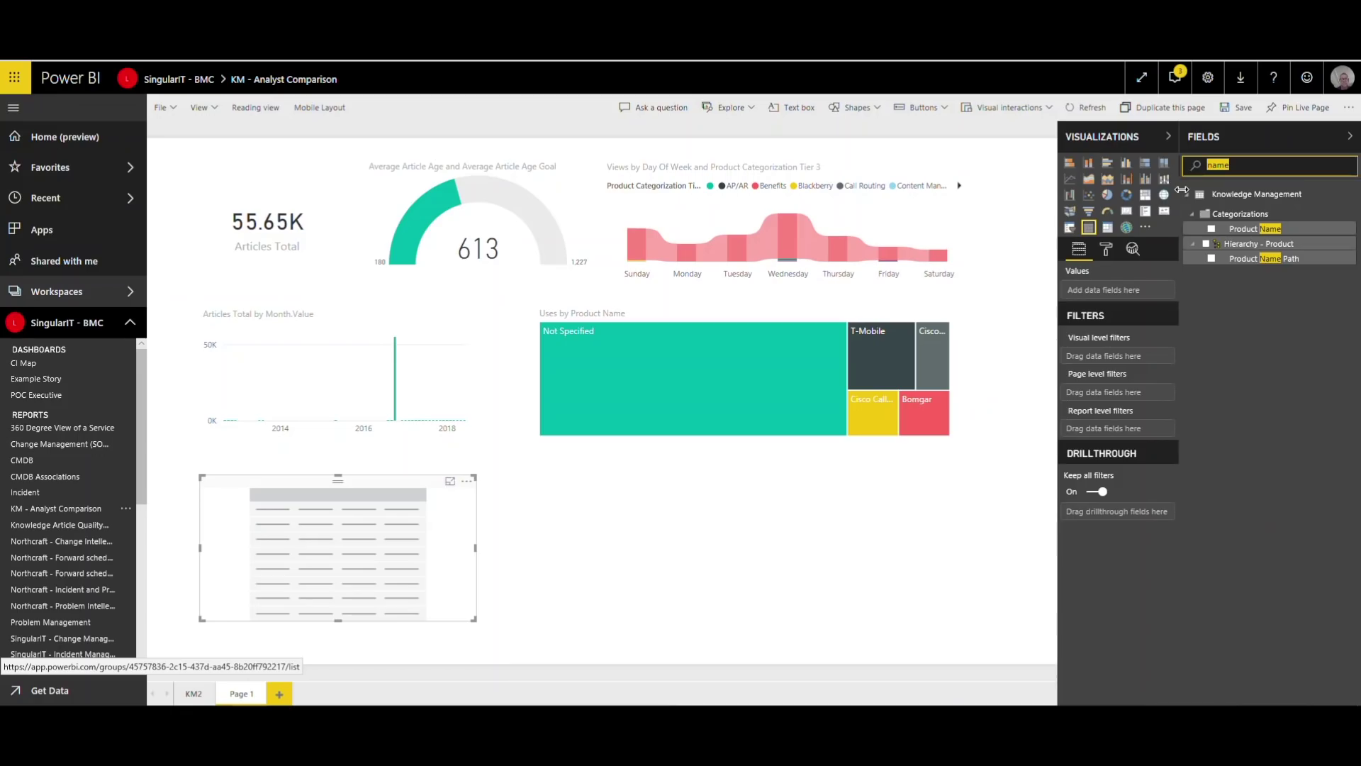
key(BackSpace)
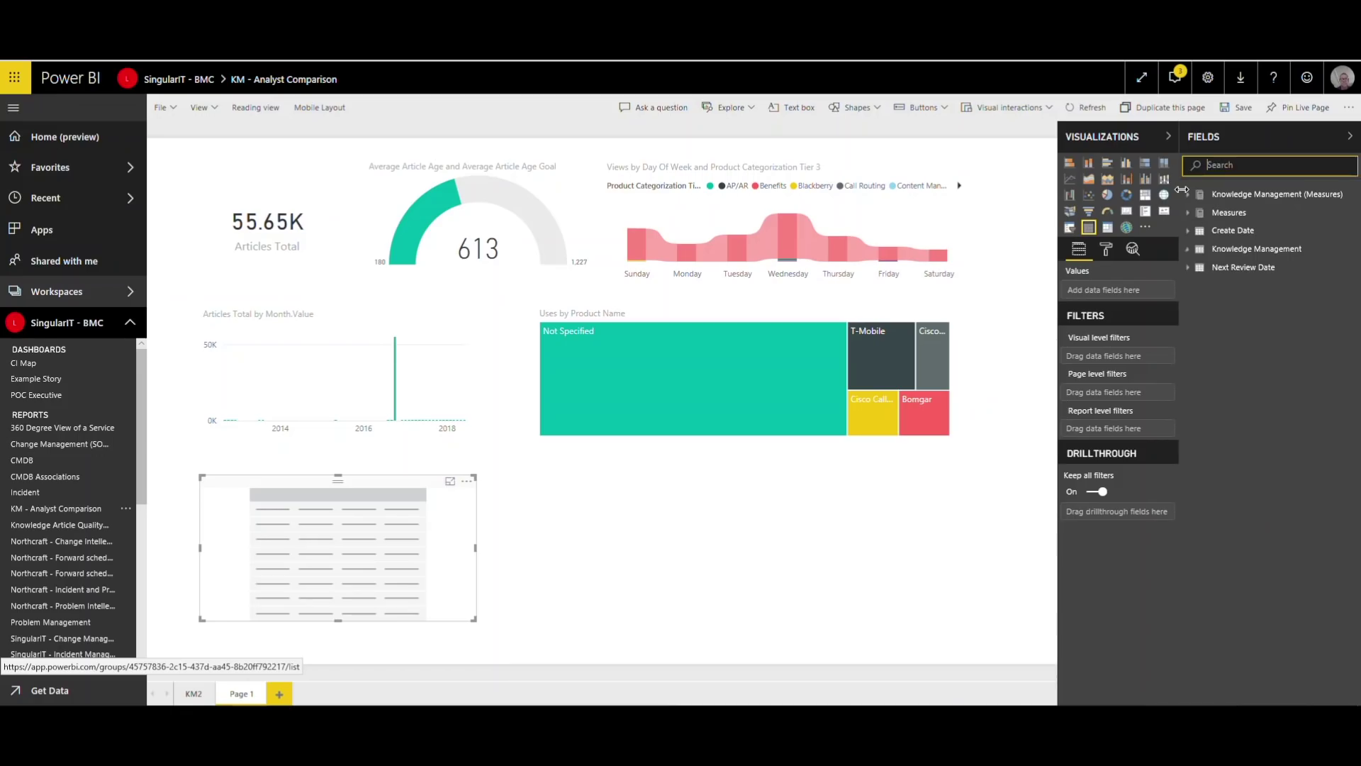
click(1188, 231)
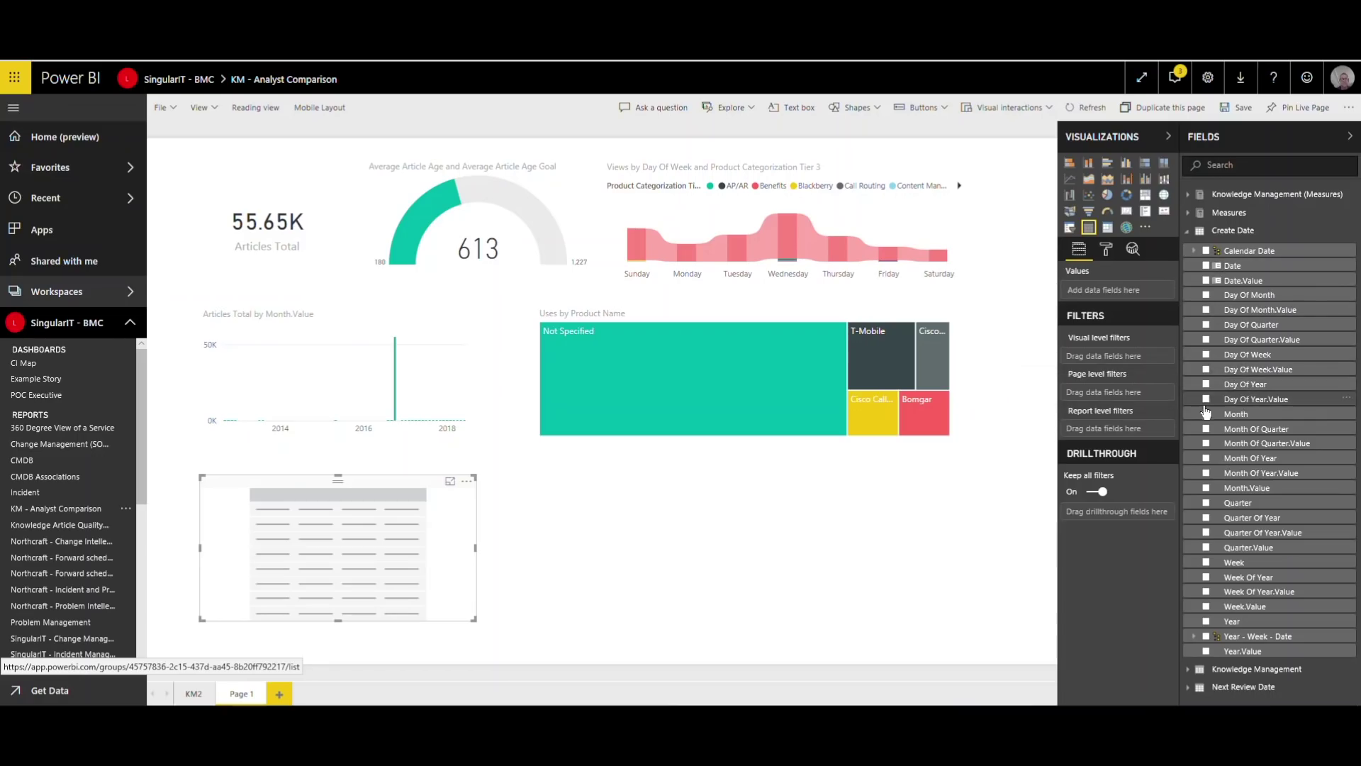
Build a table of Date.Value with both Operational Categorization tiers from Knowledge Management Categorizations.
click(1205, 281)
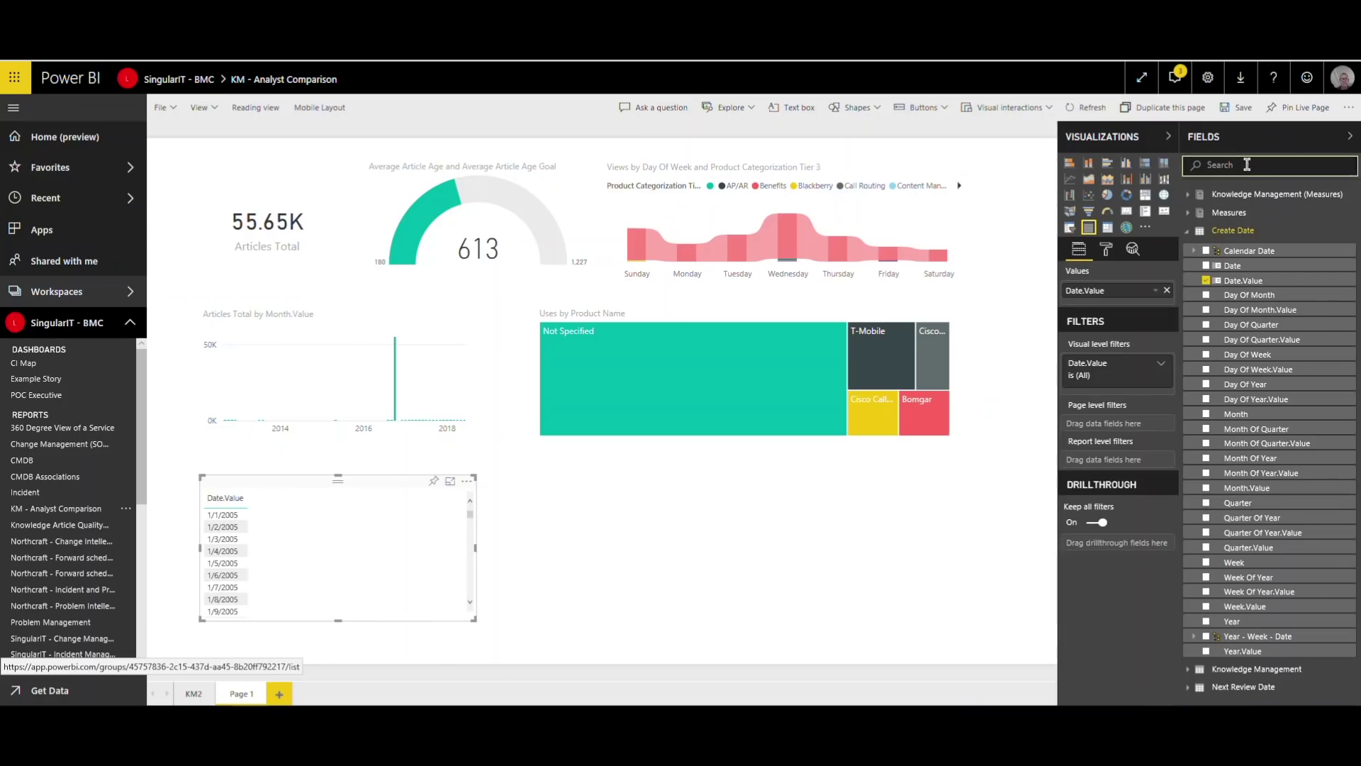
click(1163, 163)
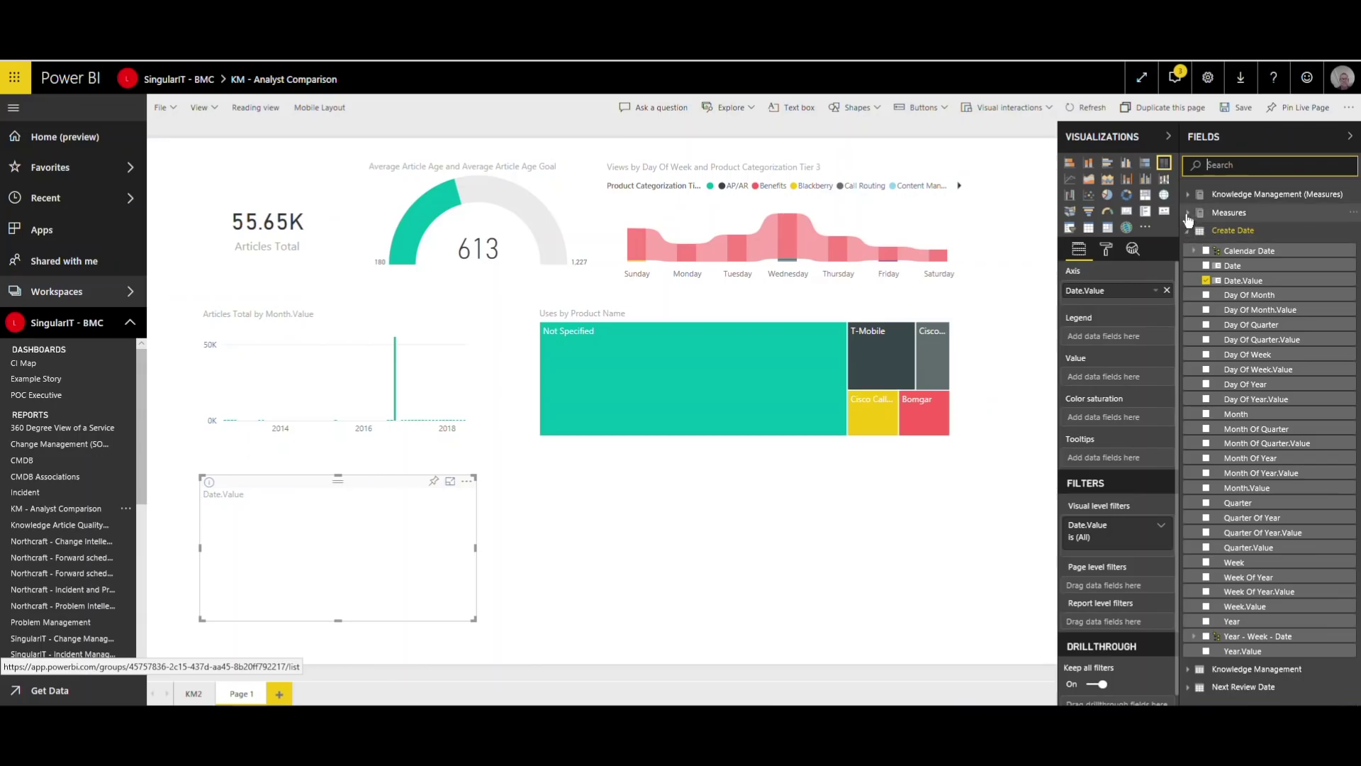
click(1188, 196)
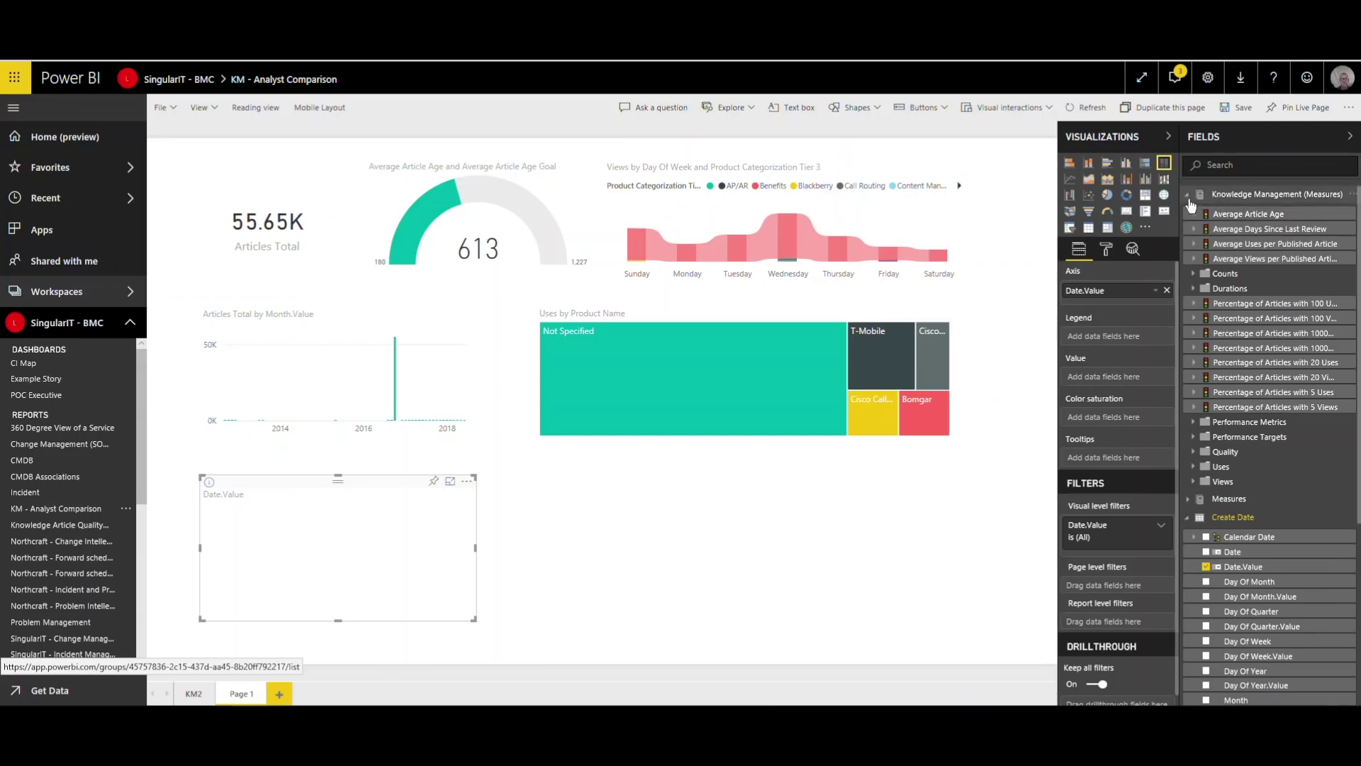
click(1189, 198)
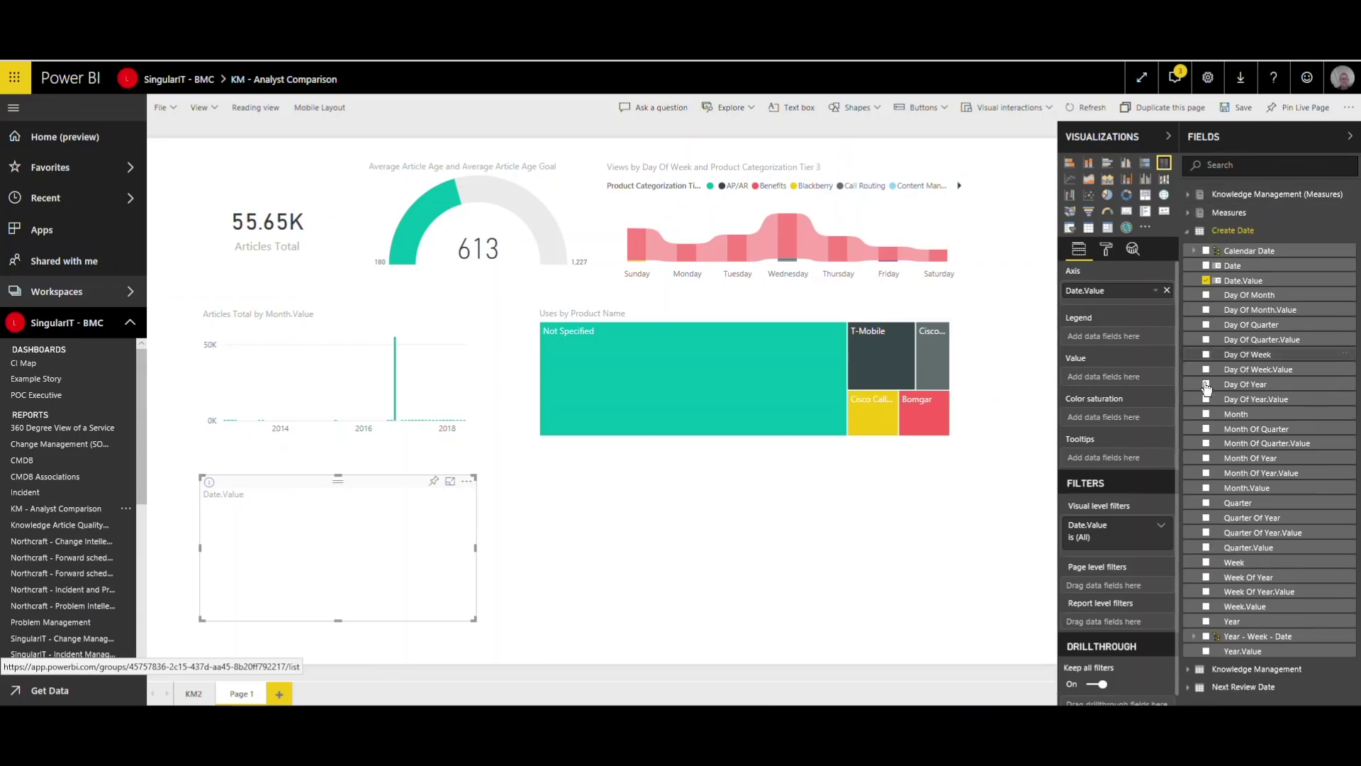
click(1193, 671)
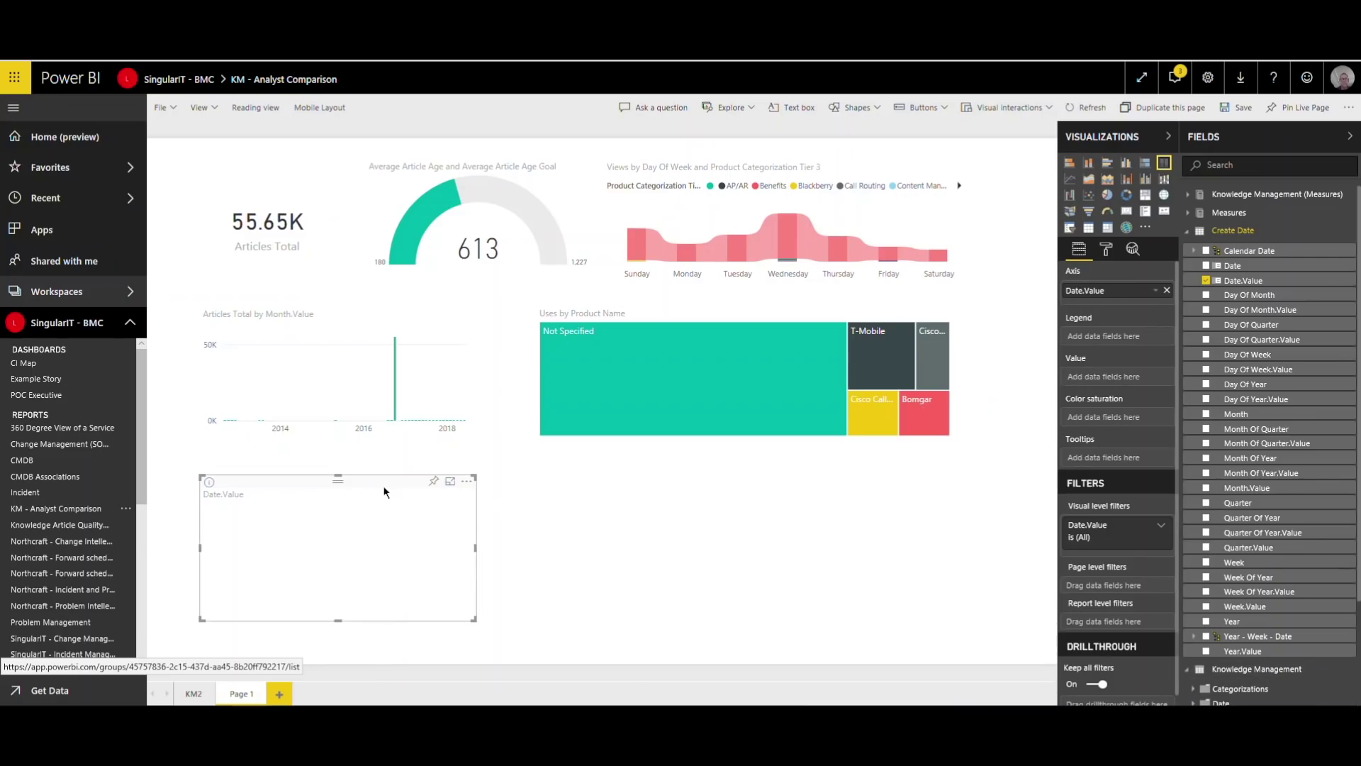
scroll(1221, 515, down, 2)
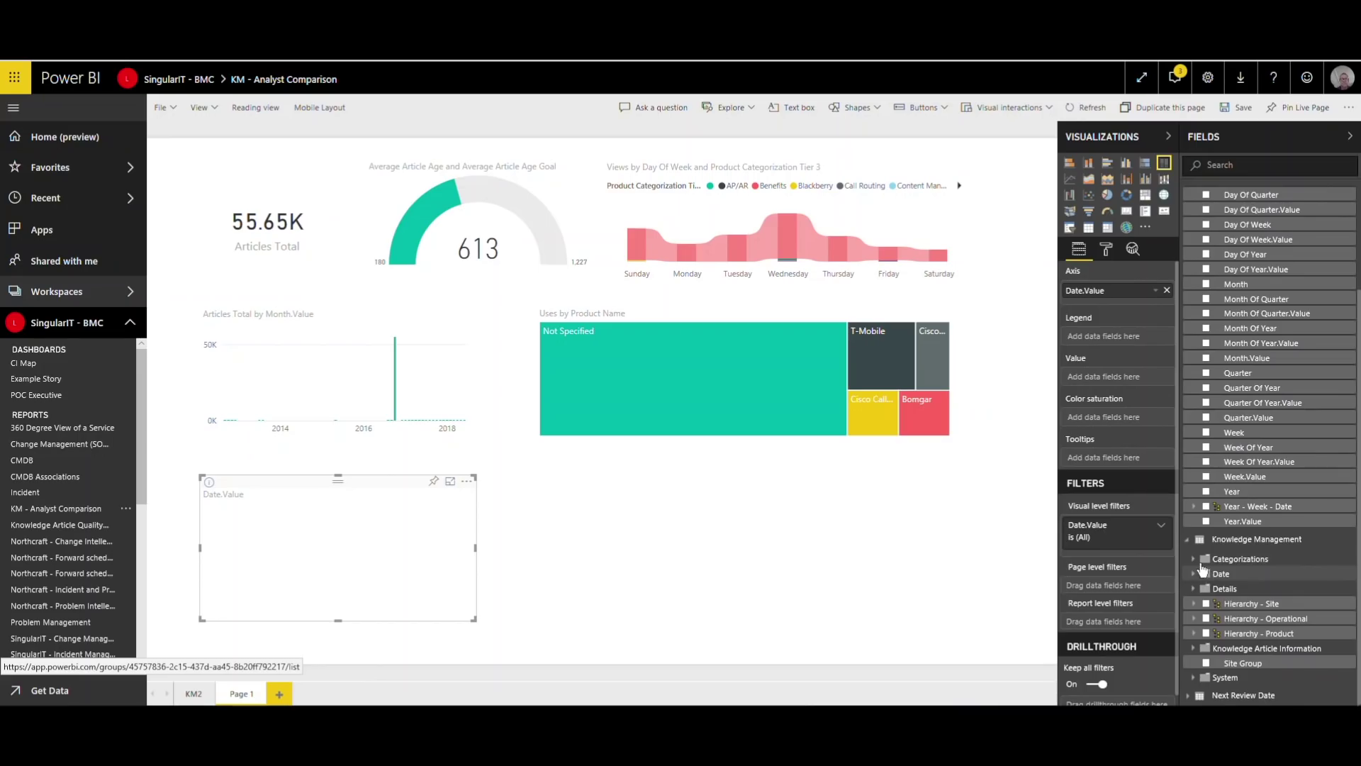
click(1194, 559)
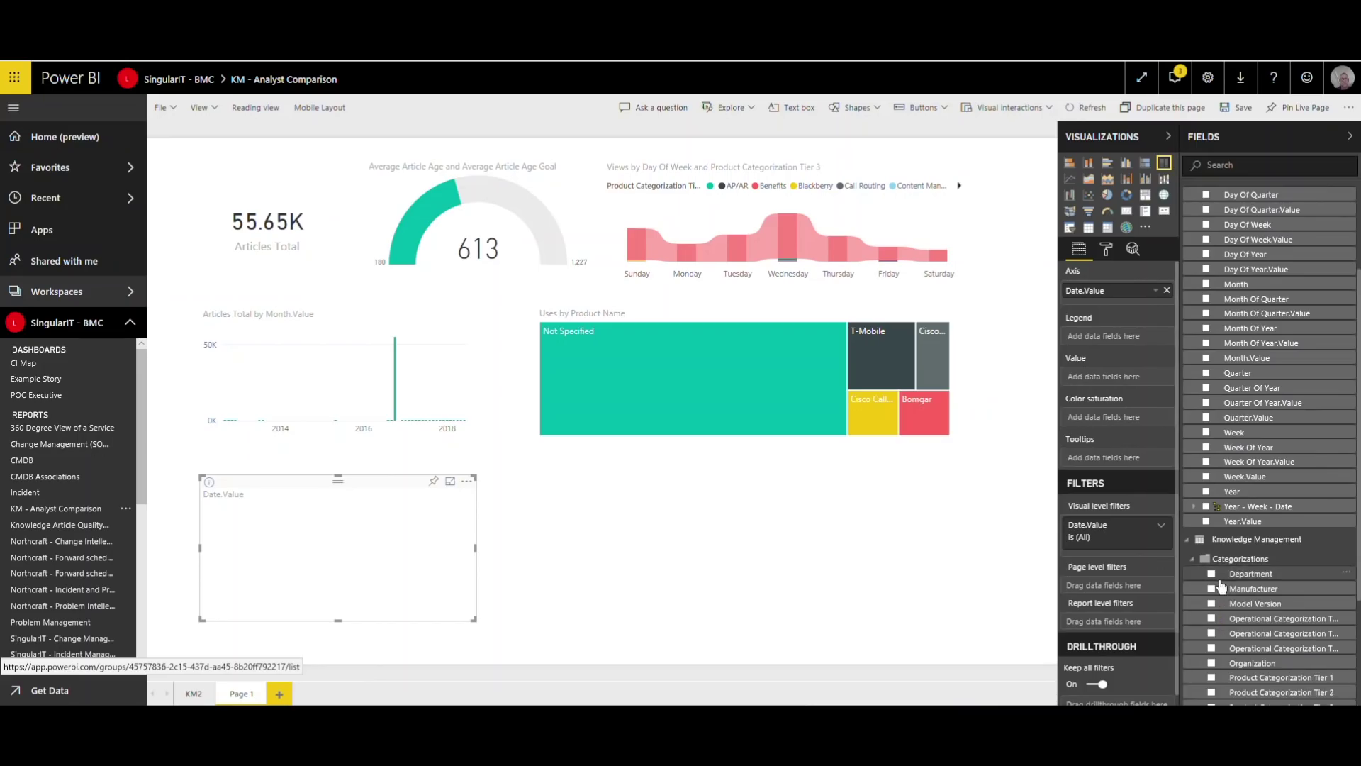
scroll(1209, 539, down, 3)
click(1212, 463)
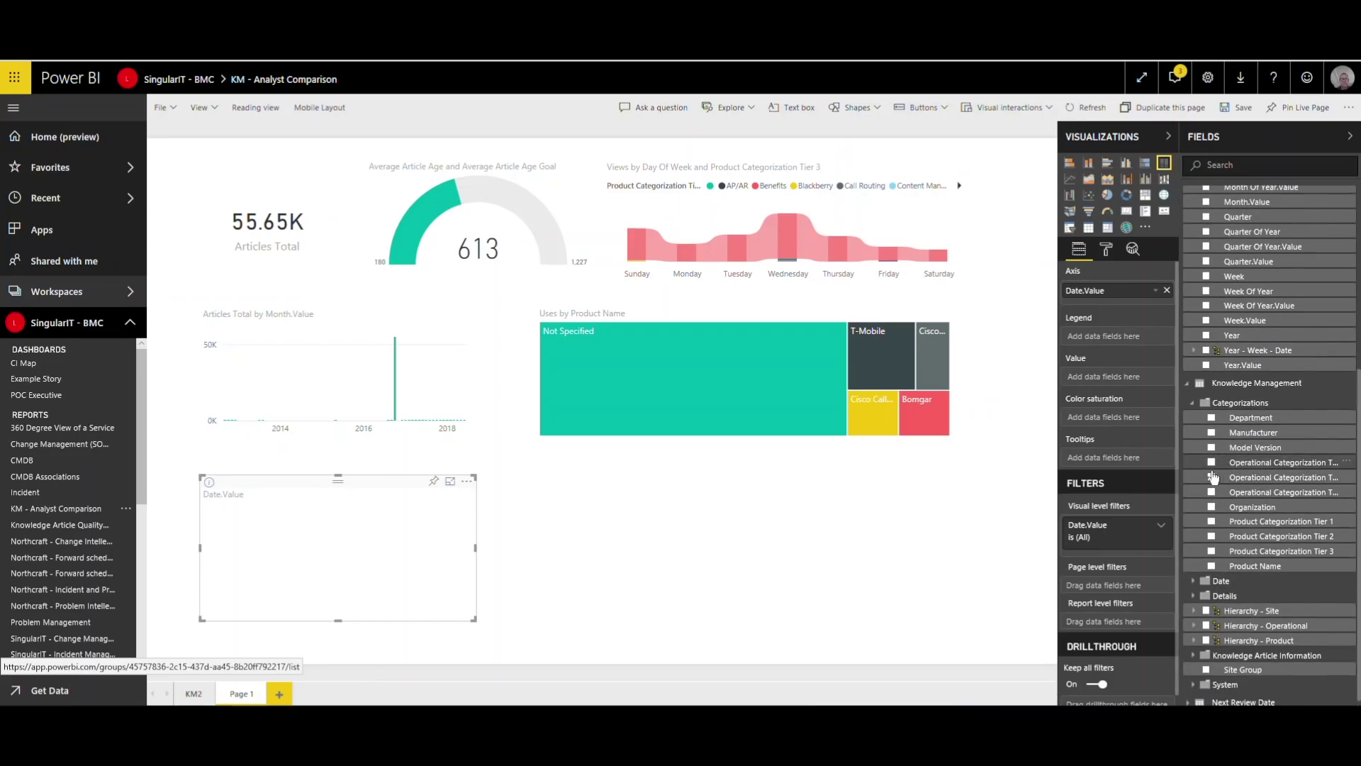
click(1211, 477)
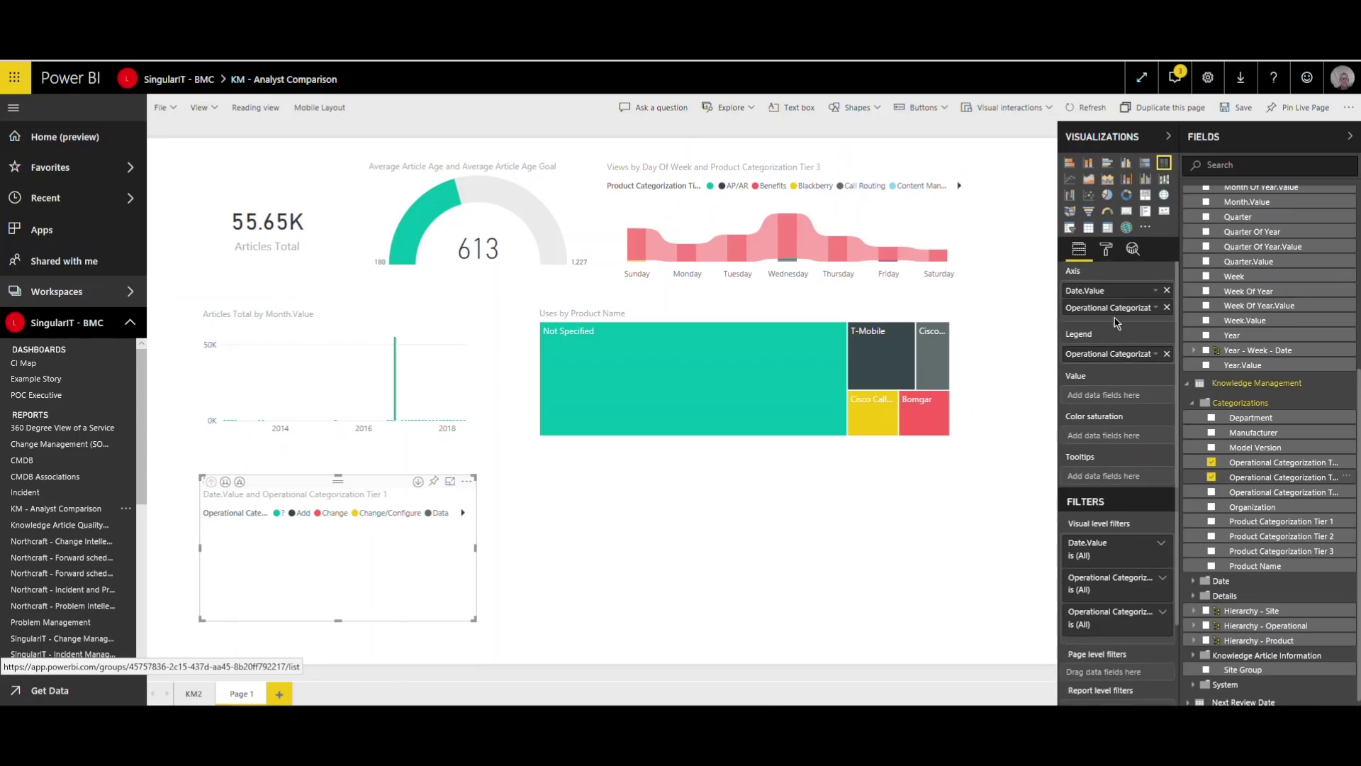
click(1089, 228)
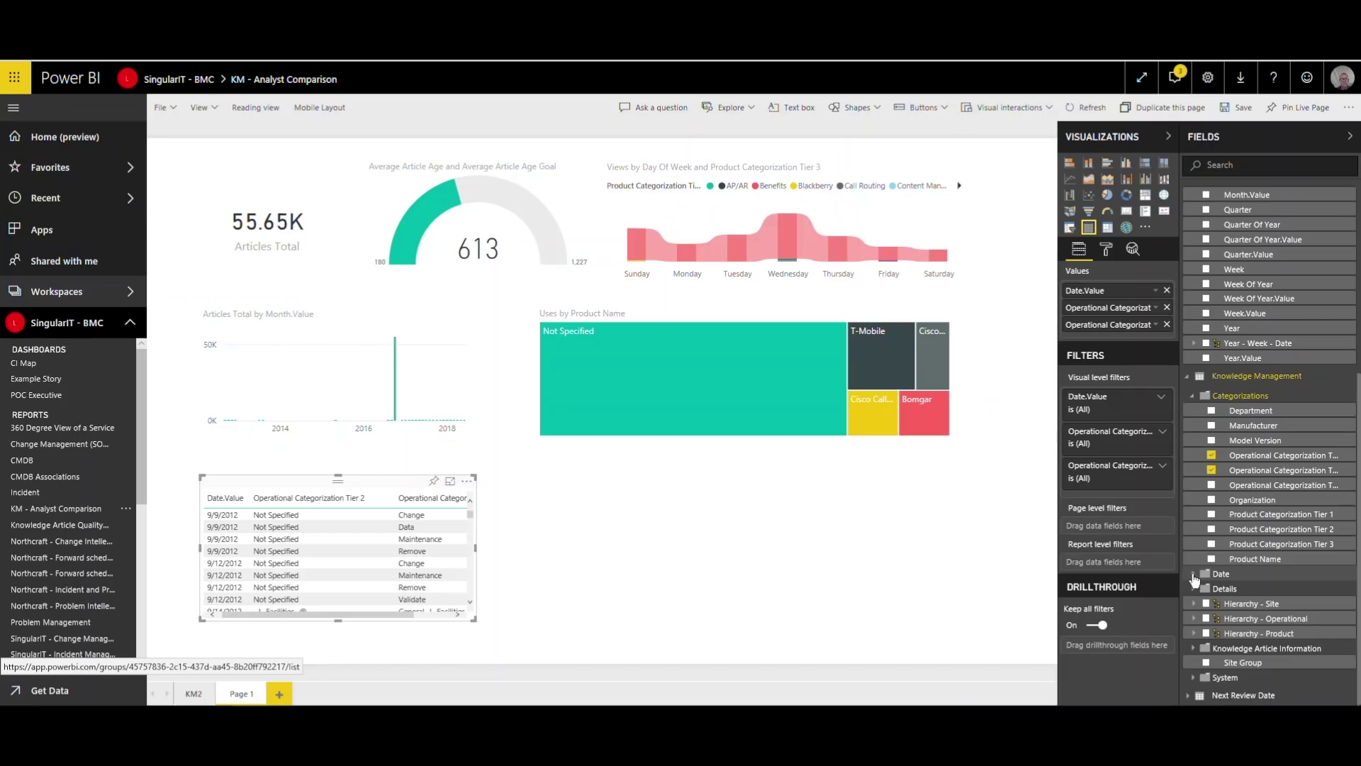
Add Article Expiration Time and Next Review Time from the Date folder to the table, then widen it.
click(1194, 577)
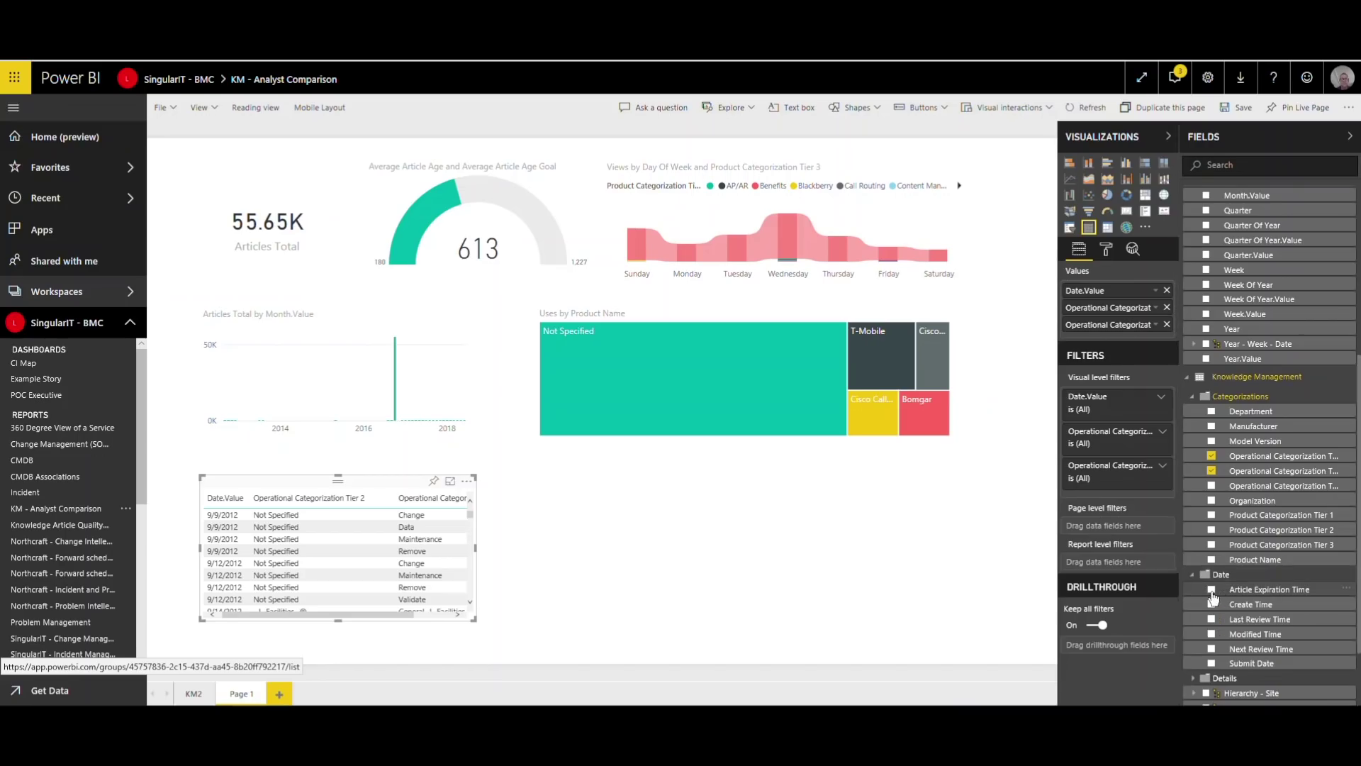
click(1212, 591)
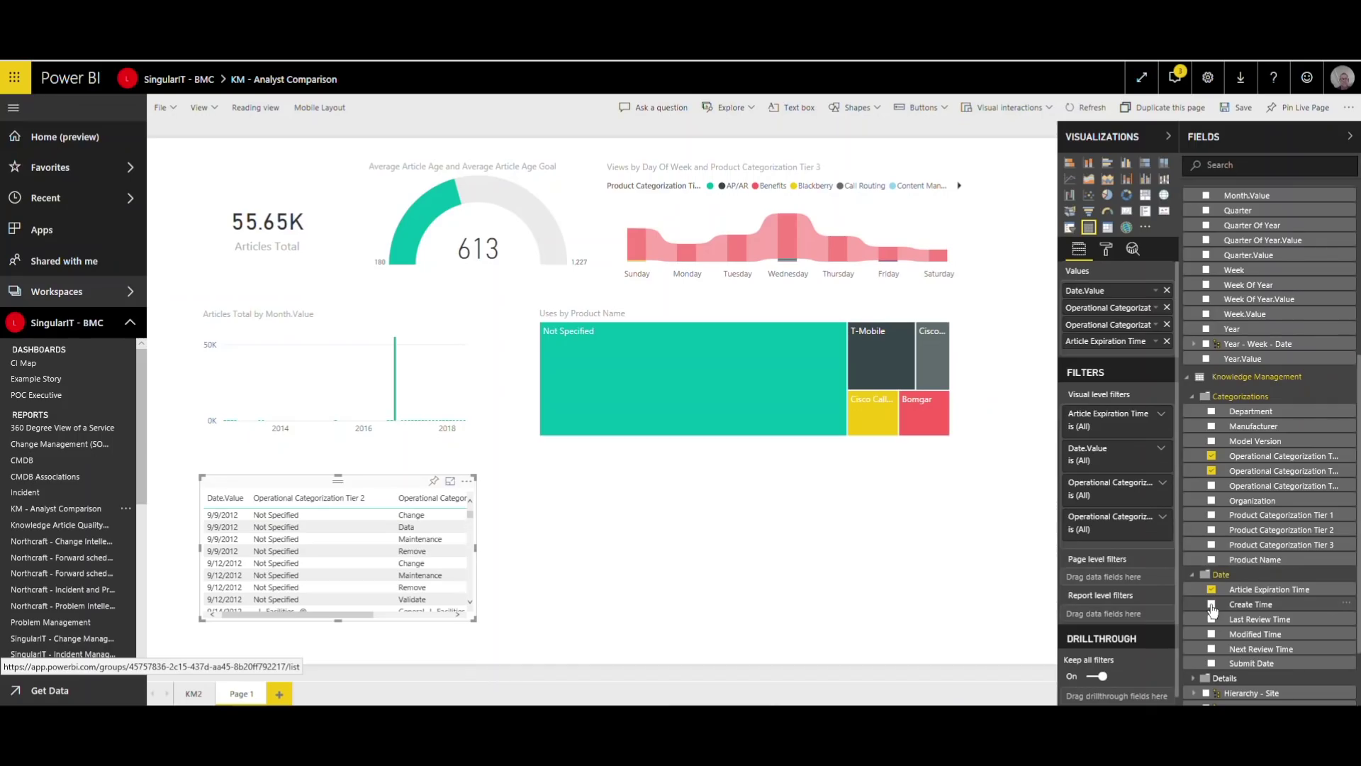
click(1211, 648)
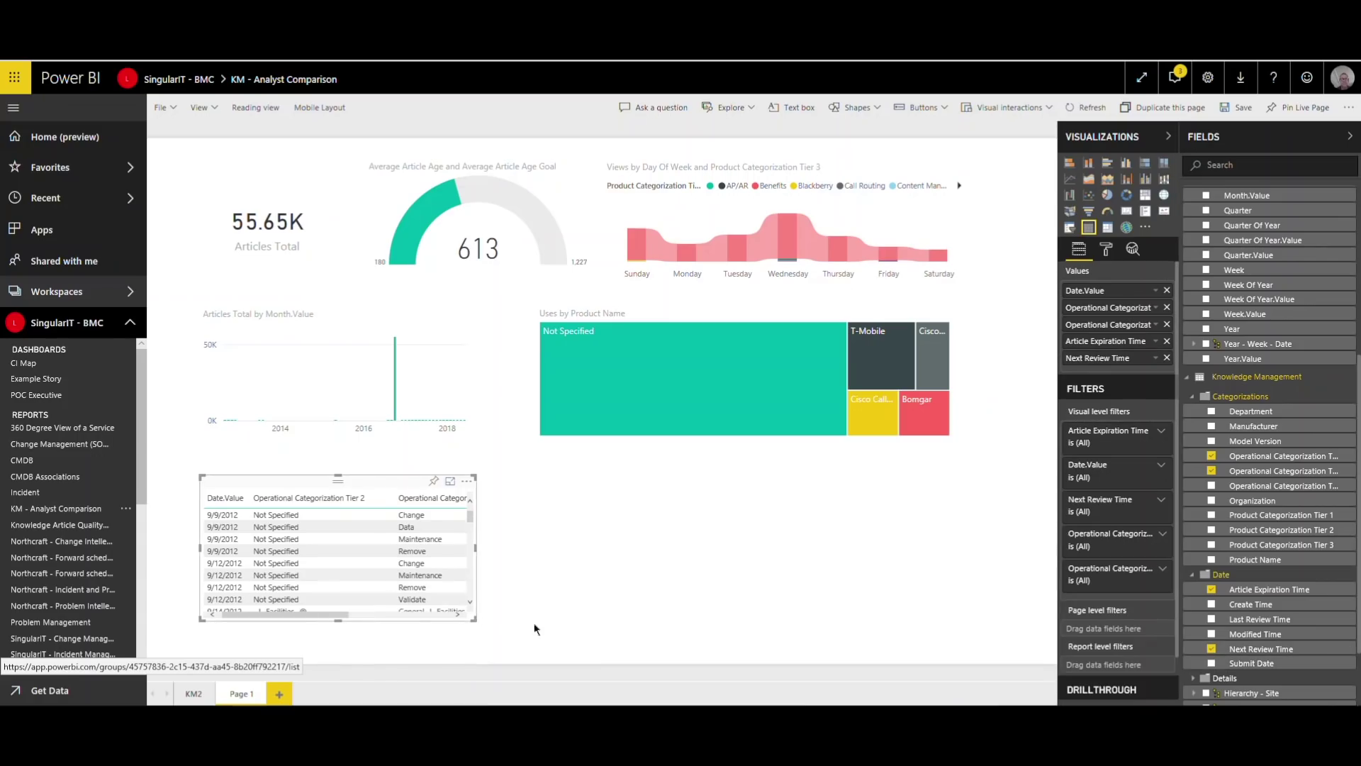
drag(534, 622, 861, 624)
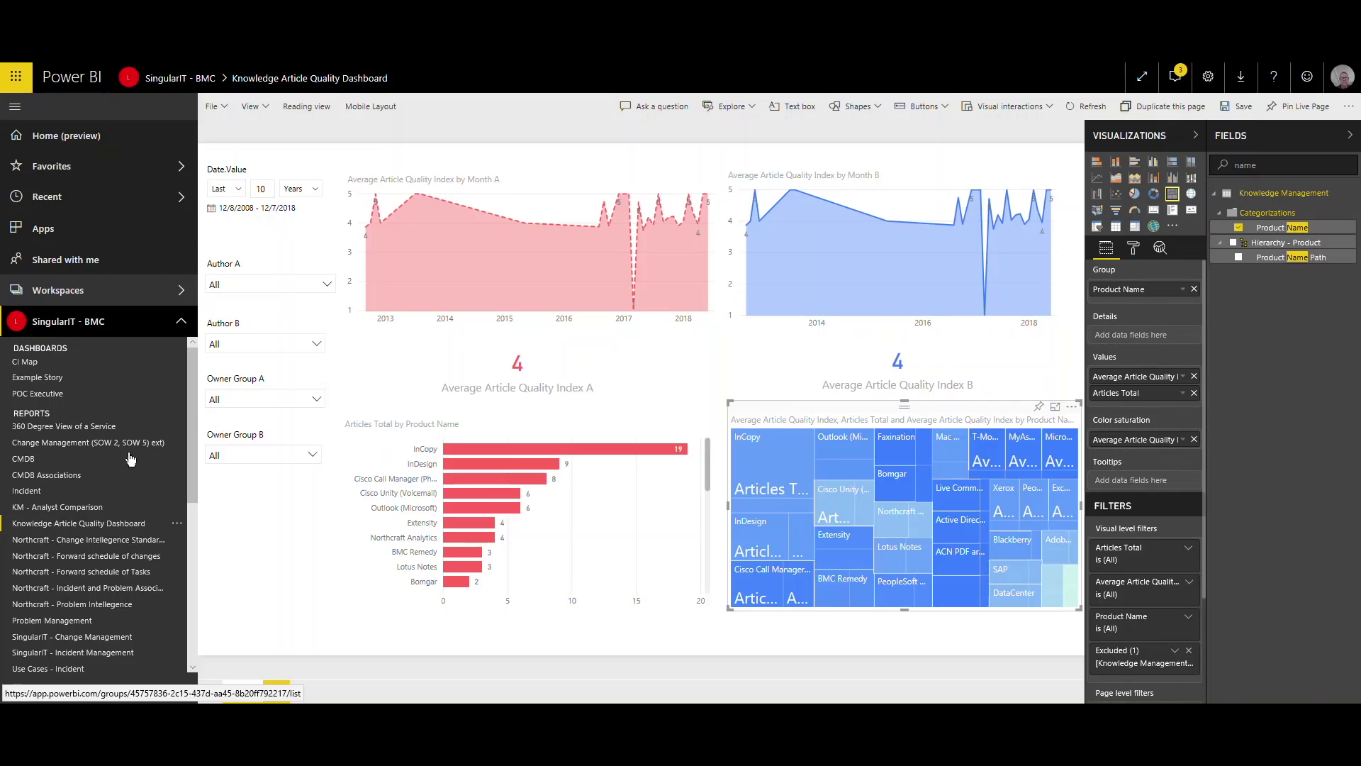
Open KM - Analyst Comparison with Don't save, then bring up the PowerPoint dashboard slide.
drag(76, 511, 96, 504)
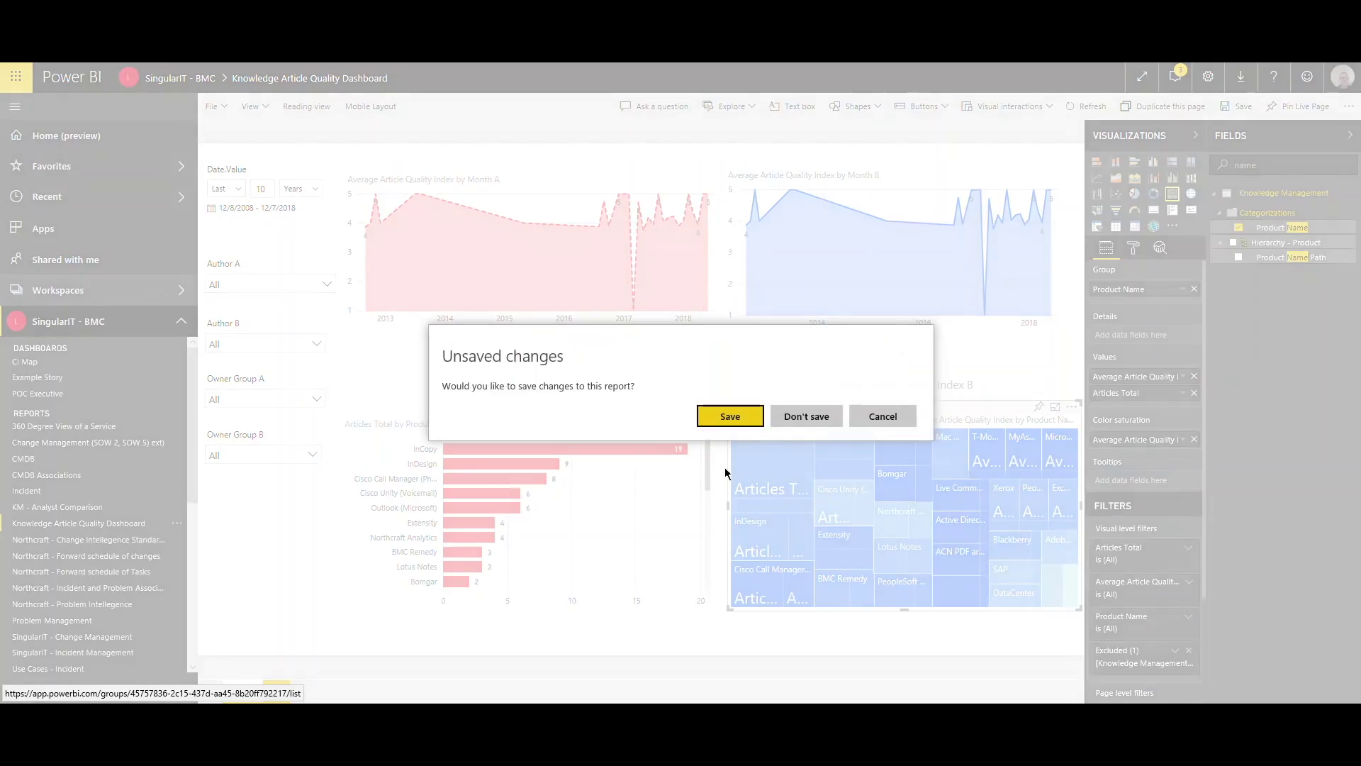
click(802, 424)
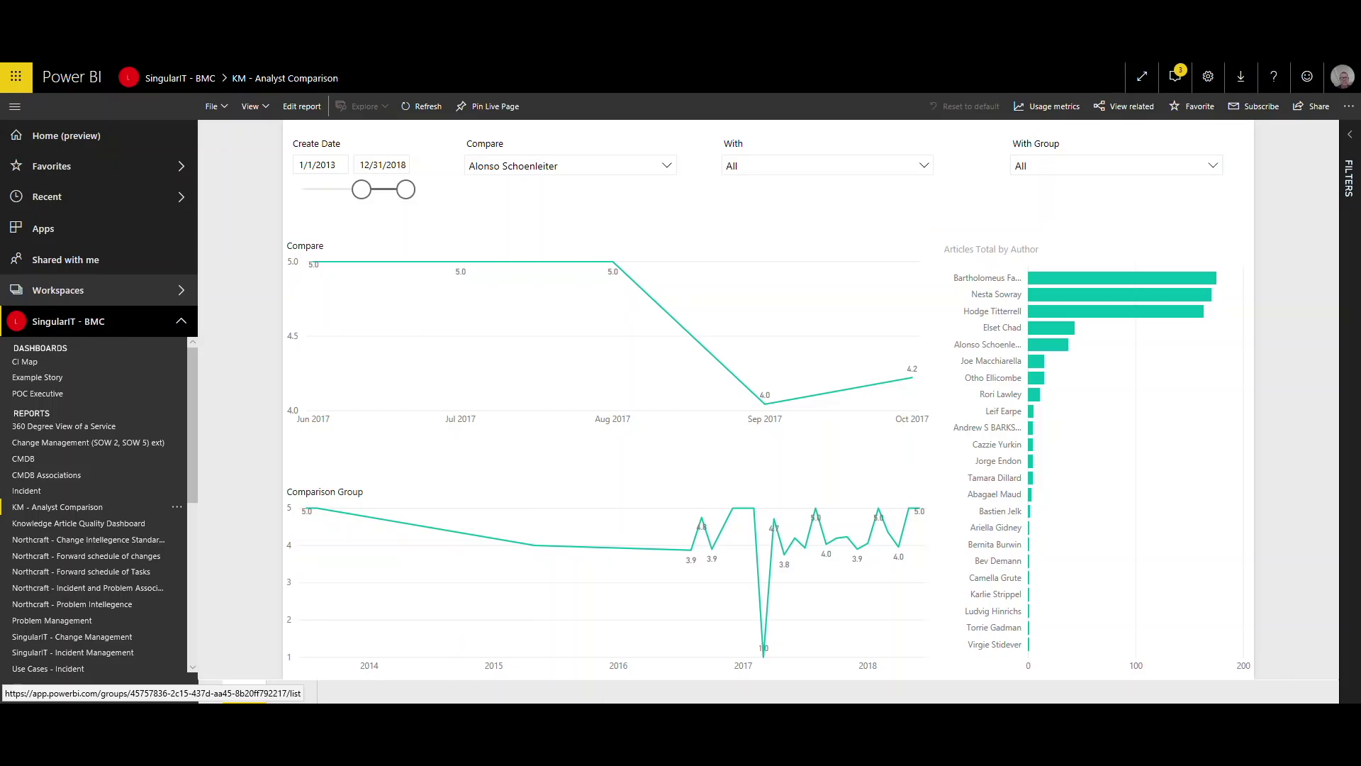
click(519, 684)
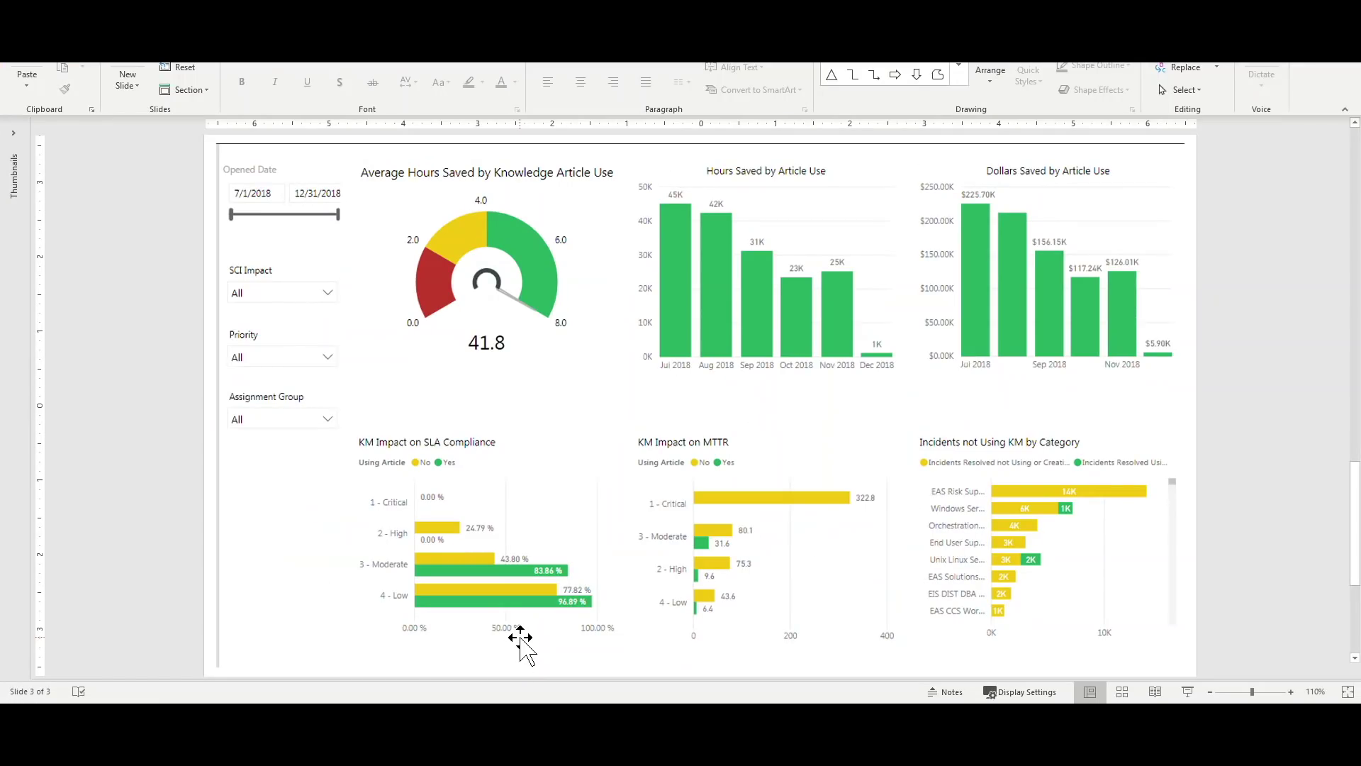
Select the dashboard picture and ink a loop around the KM Impact on MTTR chart.
click(521, 642)
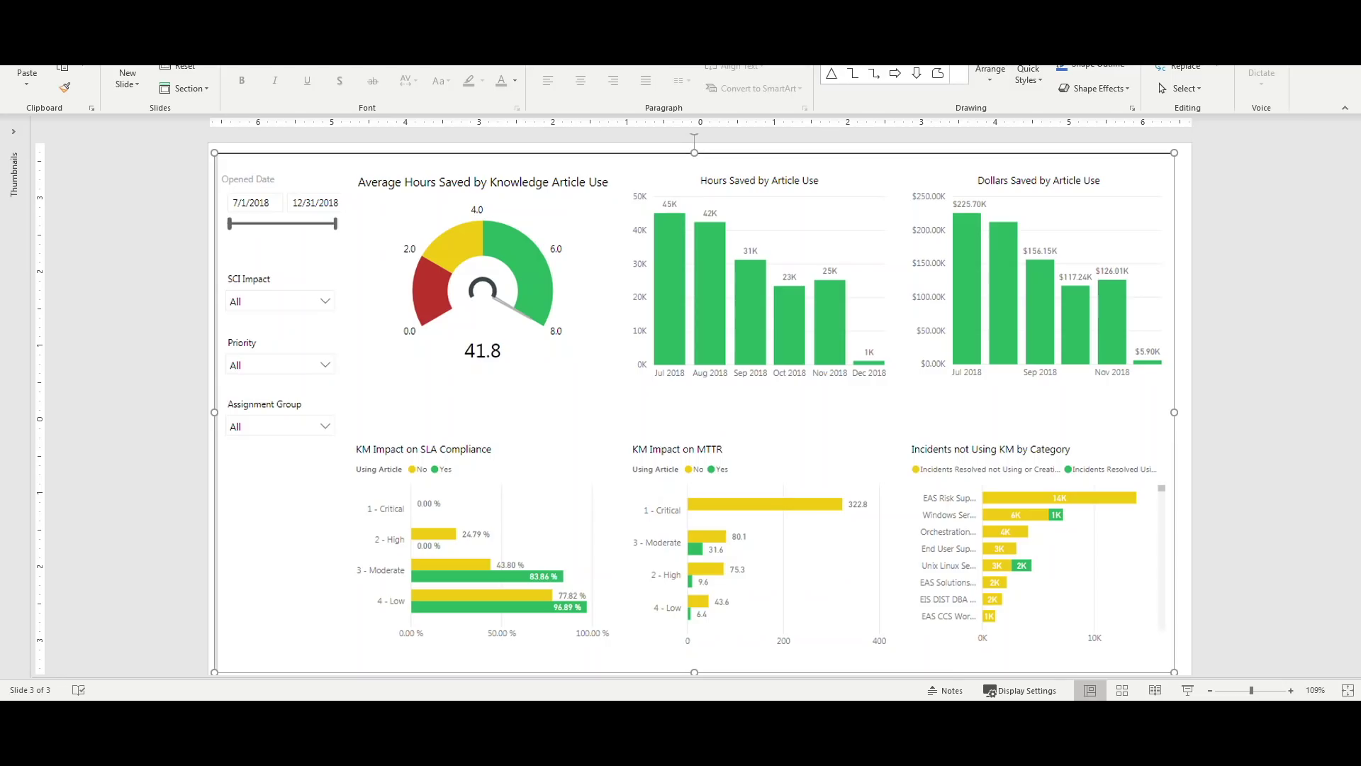
mouse_move(719, 420)
mouse_down()
mouse_move(650, 420)
mouse_move(639, 540)
mouse_move(802, 632)
mouse_move(849, 462)
mouse_move(642, 480)
mouse_up()
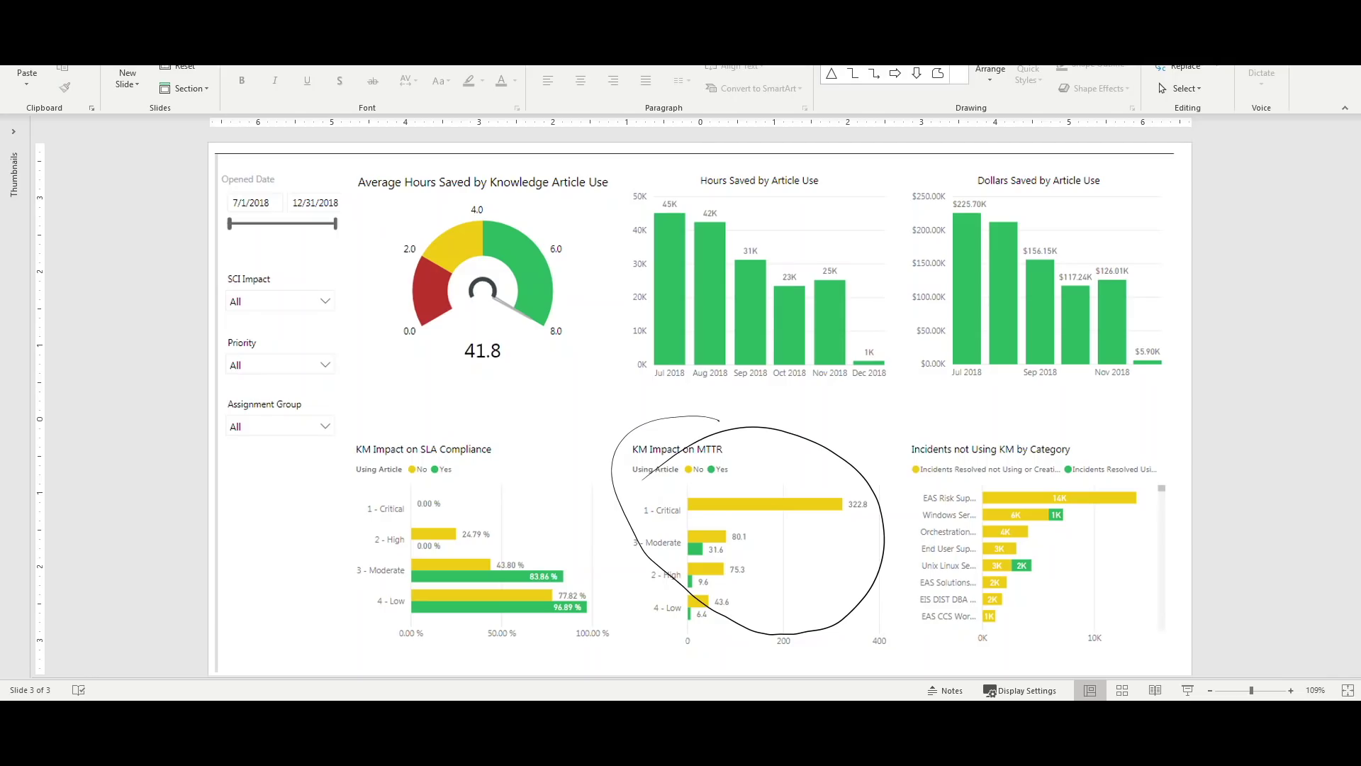
Ink loops around the Incidents not Using KM by Category, Hours Saved and Dollars Saved charts.
mouse_move(1028, 418)
mouse_down()
mouse_move(1063, 647)
mouse_move(1156, 500)
mouse_move(1048, 434)
mouse_up()
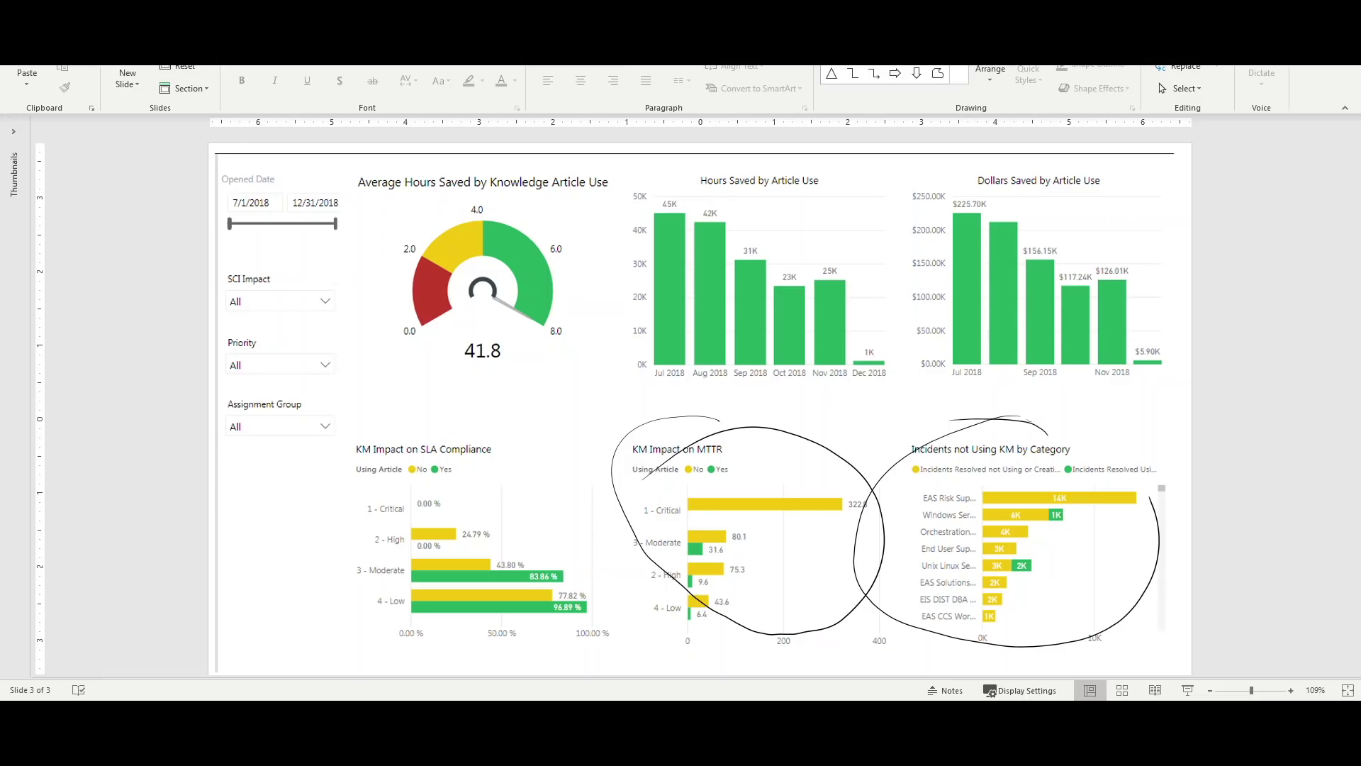
mouse_move(745, 176)
mouse_down()
mouse_move(596, 341)
mouse_move(877, 360)
mouse_move(723, 156)
mouse_up()
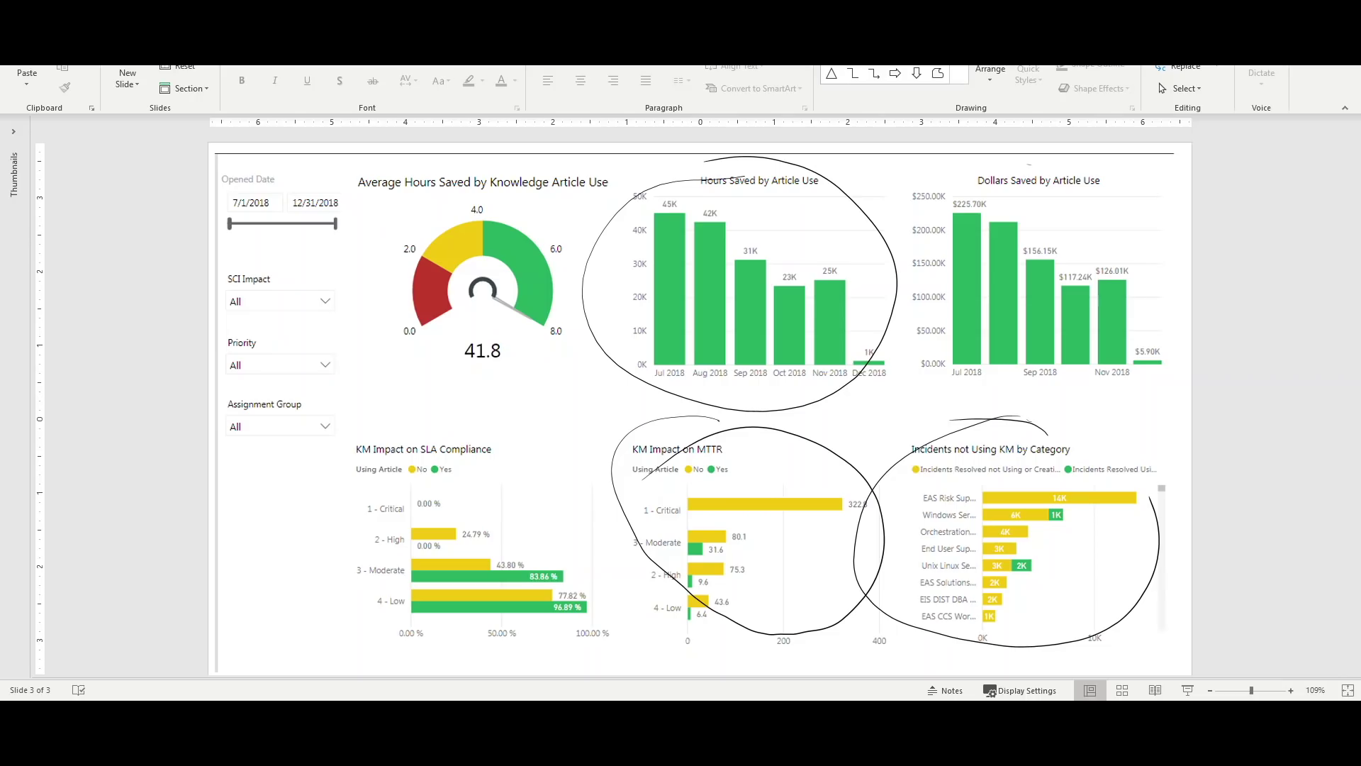
mouse_move(985, 169)
mouse_down()
mouse_move(1127, 376)
mouse_move(1049, 181)
mouse_move(1028, 170)
mouse_up()
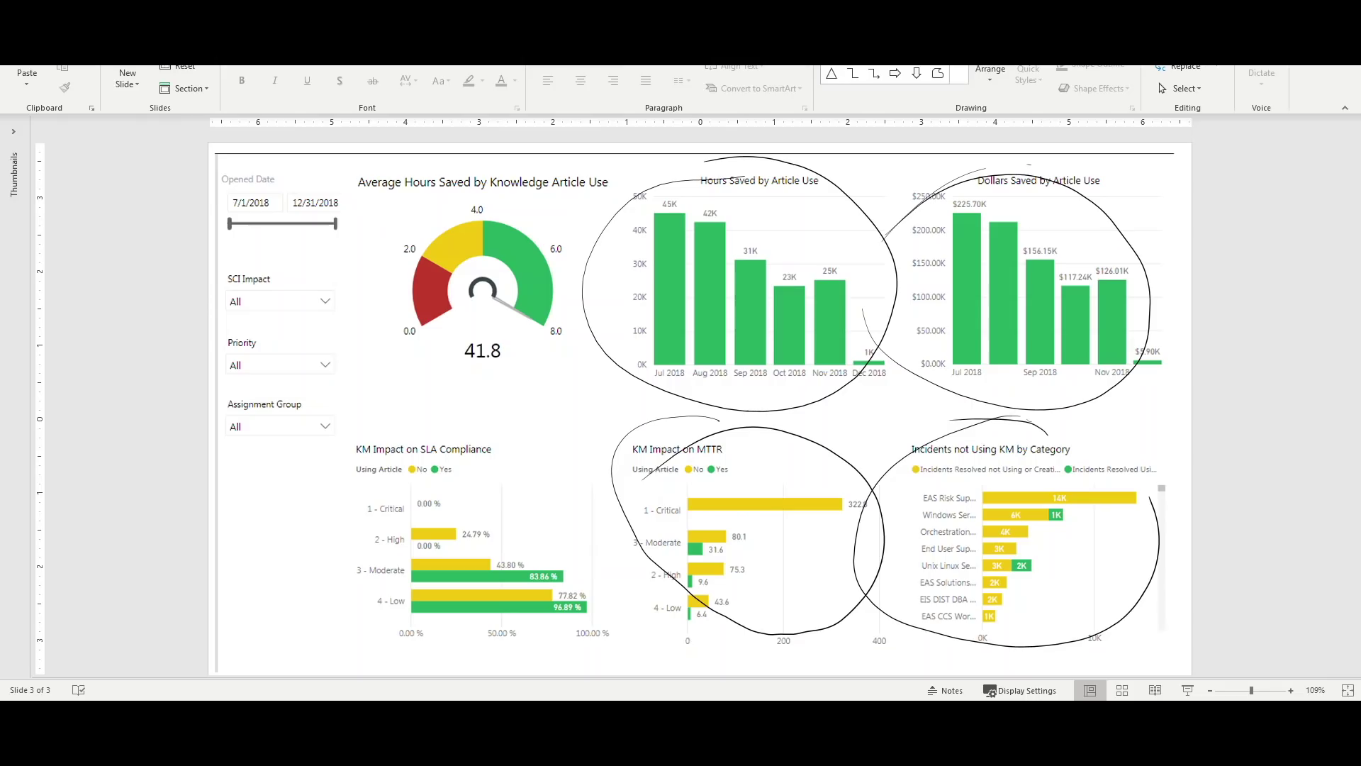
Ink loops around the Average Hours Saved gauge and the KM Impact on SLA Compliance chart.
mouse_move(353, 226)
mouse_down()
mouse_move(490, 187)
mouse_move(567, 383)
mouse_move(352, 291)
mouse_up()
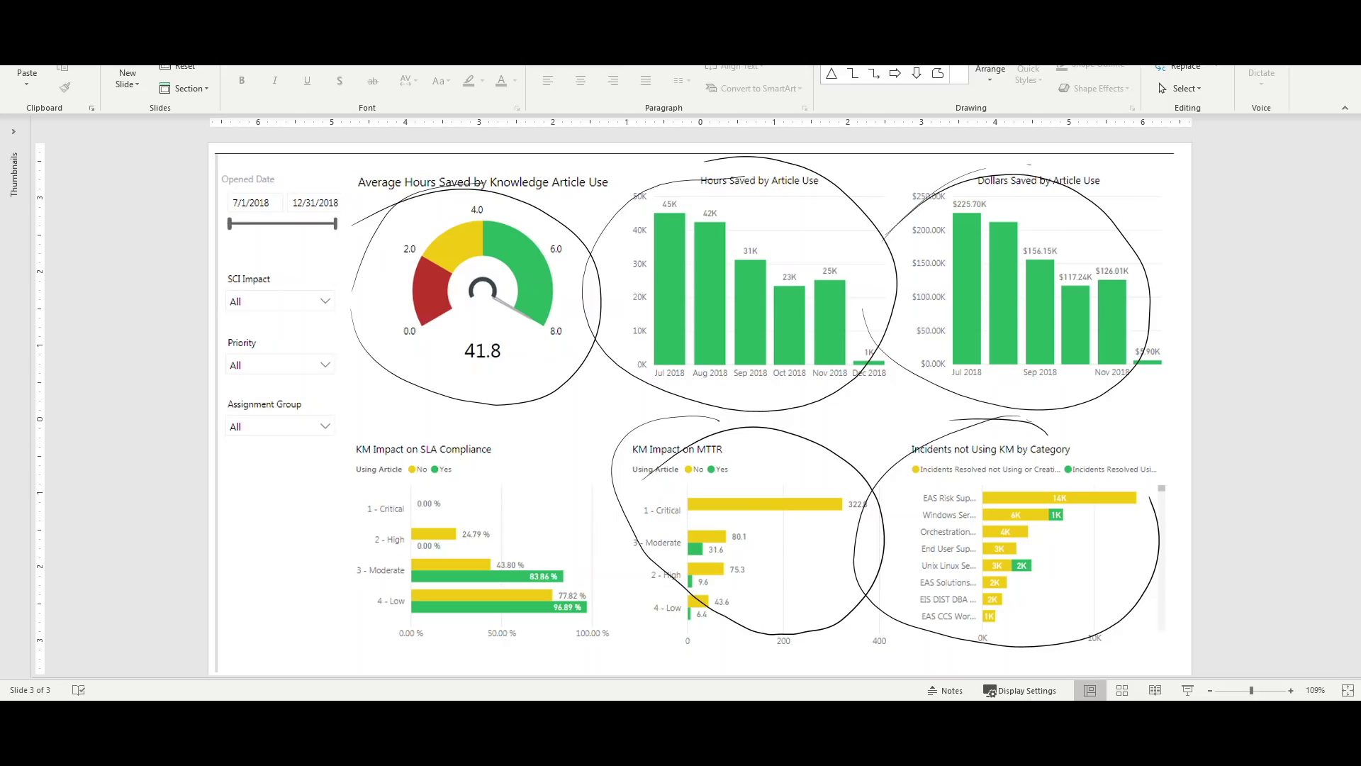
mouse_move(415, 424)
mouse_down()
mouse_move(461, 429)
mouse_move(323, 500)
mouse_move(496, 448)
mouse_move(366, 603)
mouse_up()
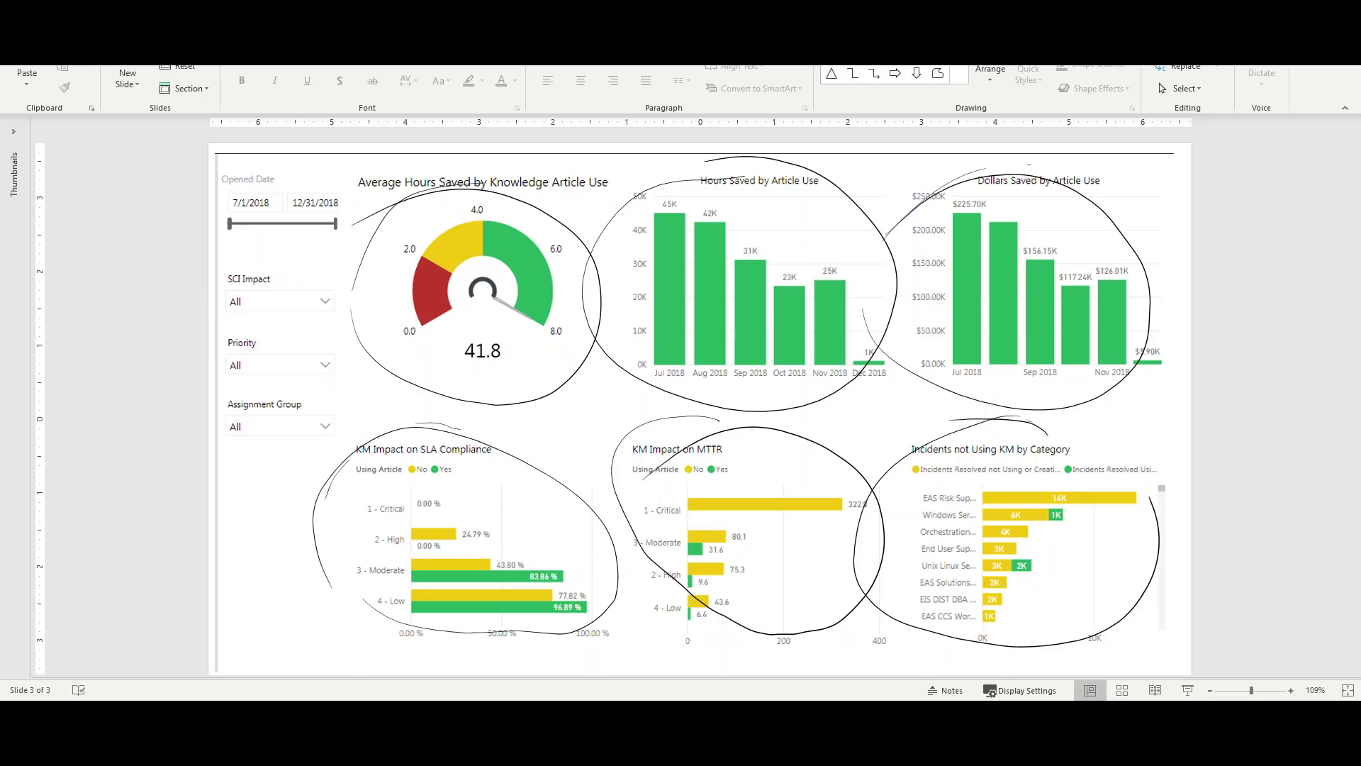